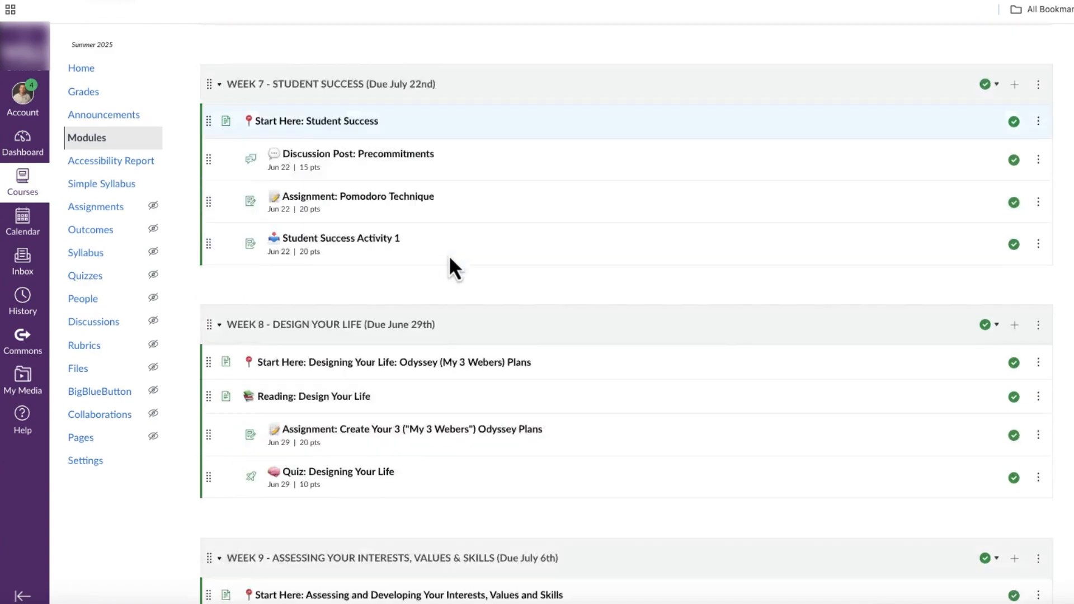
Step: Start a new course module and enter "Week 1: Introduction to the course!" as its name
{"action": "scroll", "coordinate": [448, 255], "scroll_direction": "up", "scroll_amount": 20}
{"action": "scroll", "coordinate": [451, 256], "scroll_direction": "up", "scroll_amount": 10}
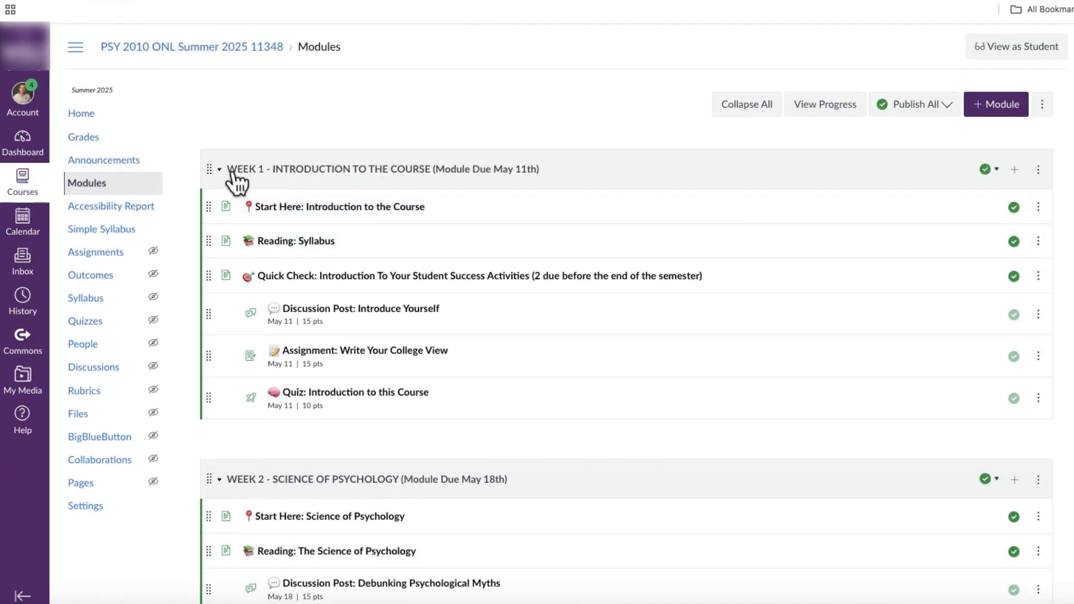
{"action": "left_click", "coordinate": [990, 117]}
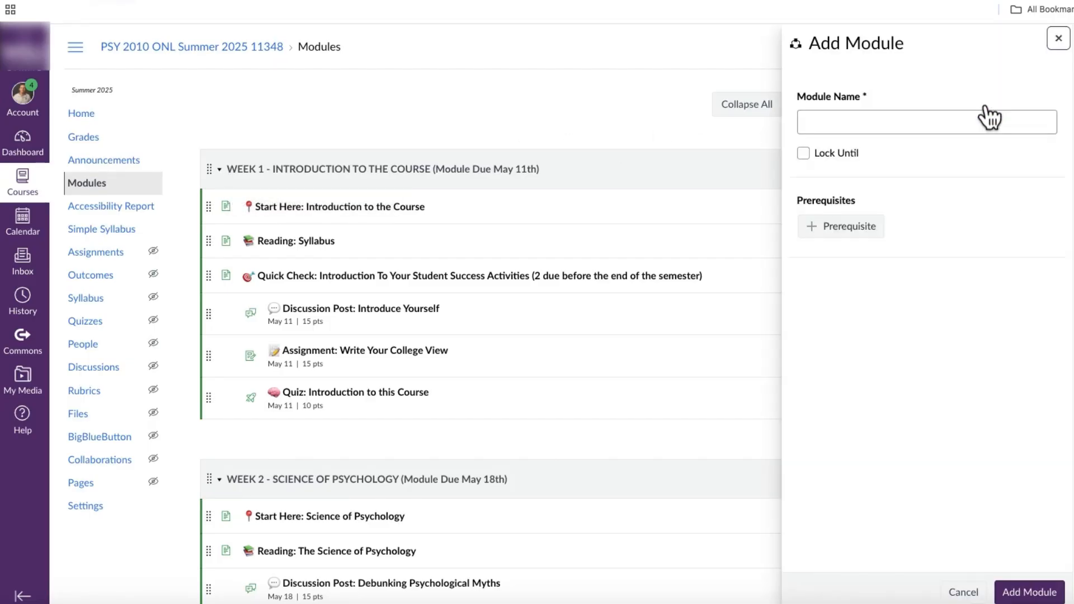
{"action": "left_click", "coordinate": [809, 124]}
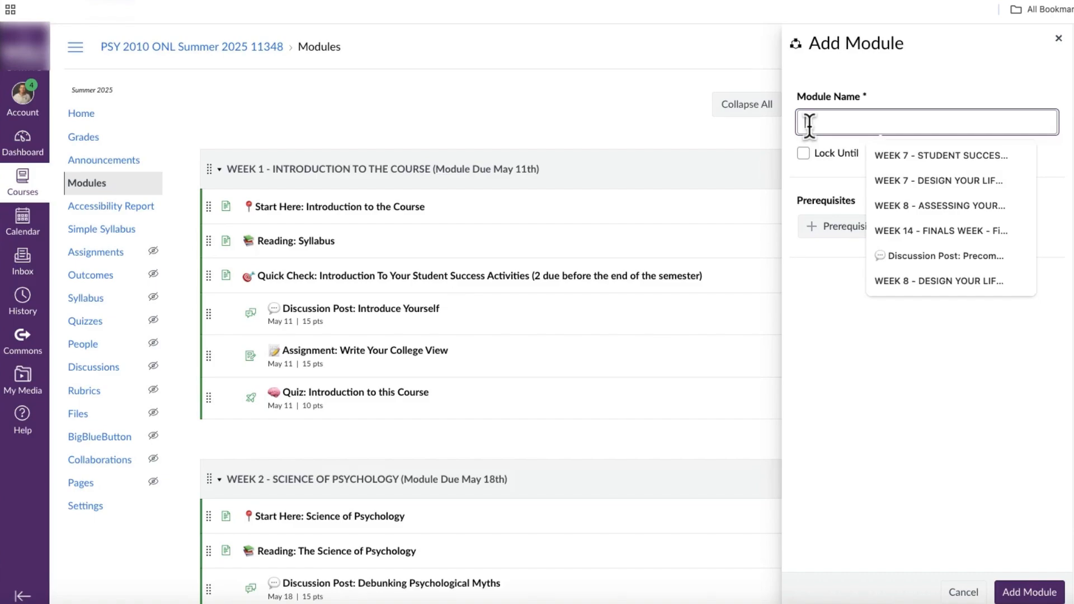
{"action": "type", "text": "Week 1"}
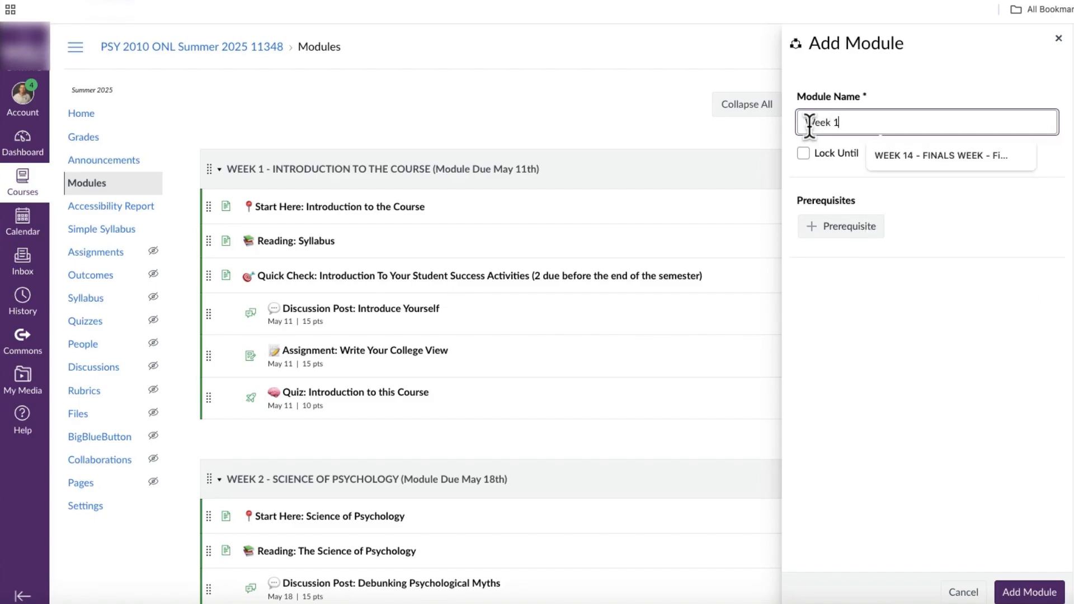
{"action": "type", "text": ": Int"}
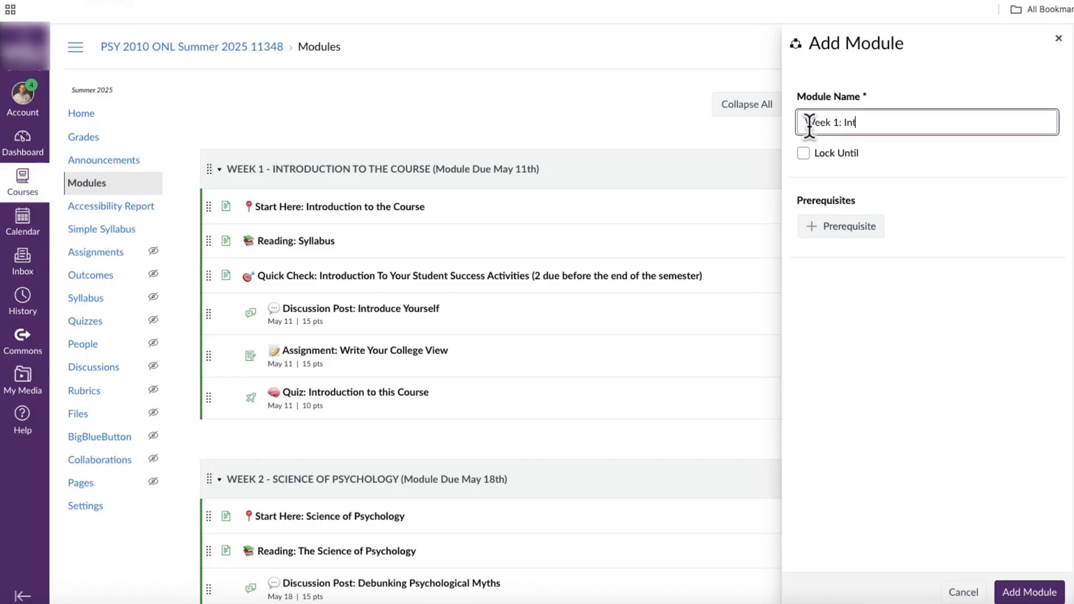
{"action": "type", "text": "roduction to the course!"}
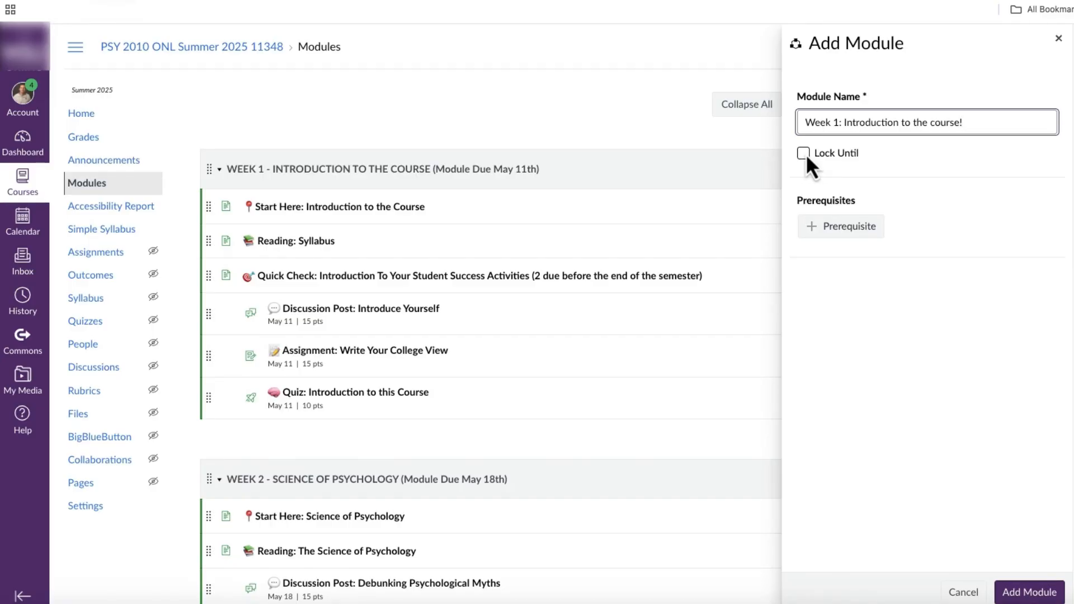
Step: Change the new module's name to Probabilities, leave it without a lock date, and add it to the course
{"action": "left_click", "coordinate": [804, 155]}
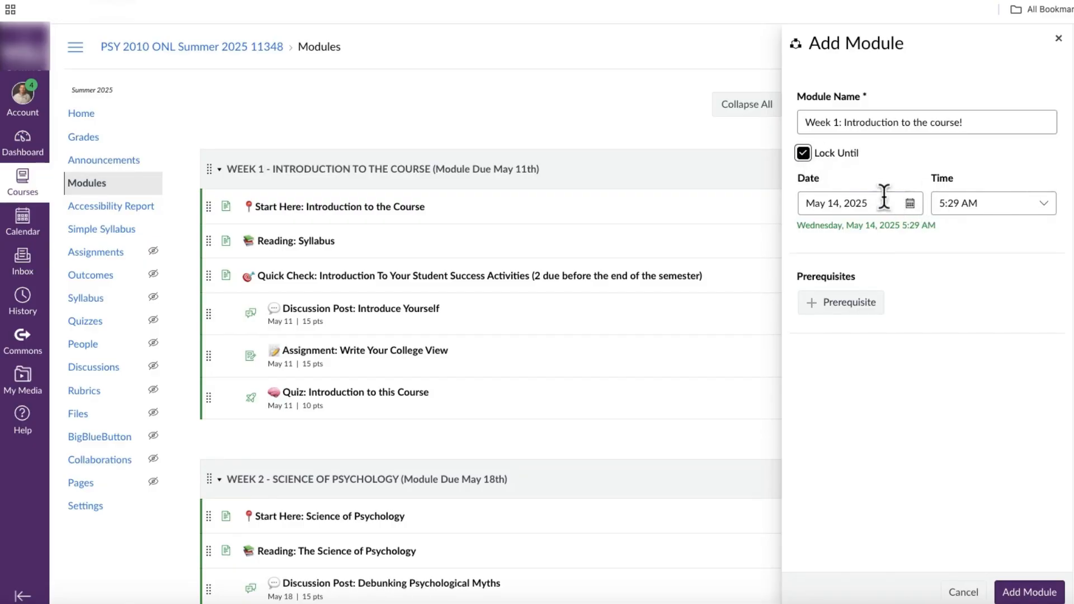
{"action": "left_click", "coordinate": [803, 155]}
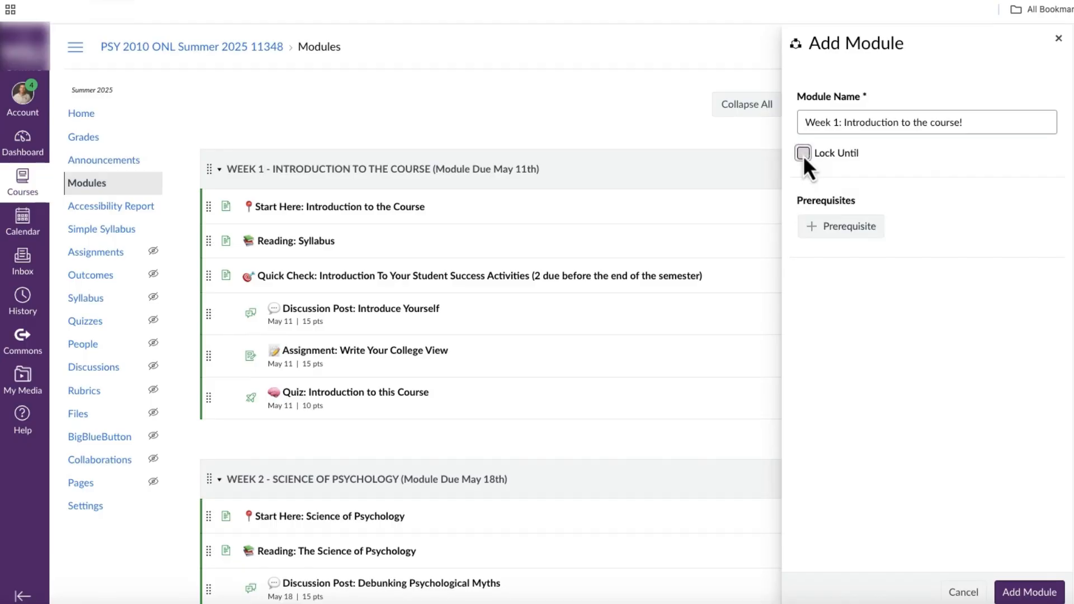
{"action": "left_click_drag", "start_coordinate": [974, 123], "coordinate": [799, 123]}
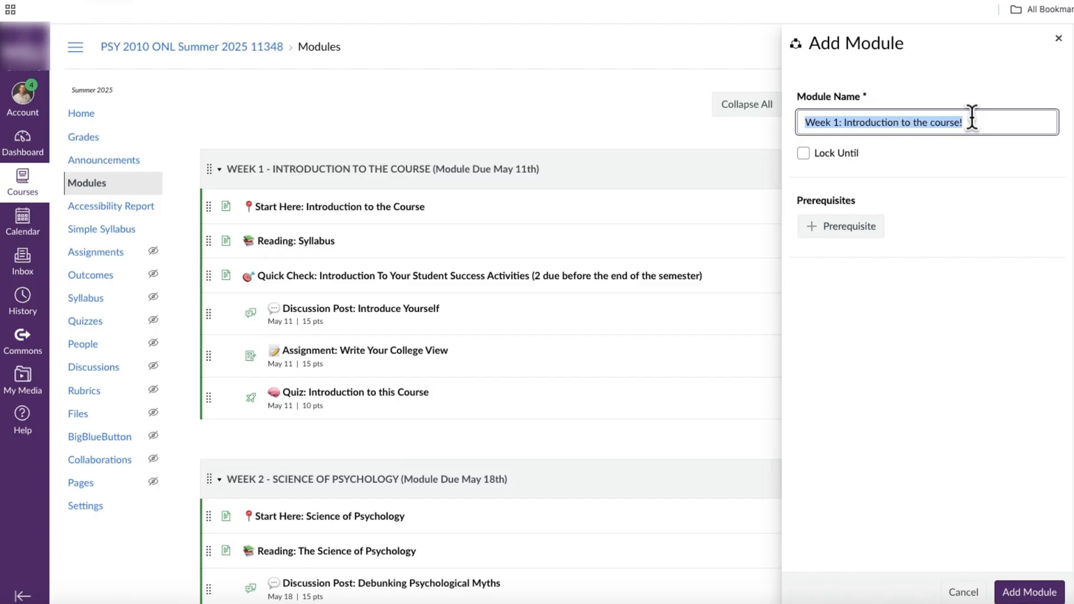
{"action": "key", "text": "BackSpace"}
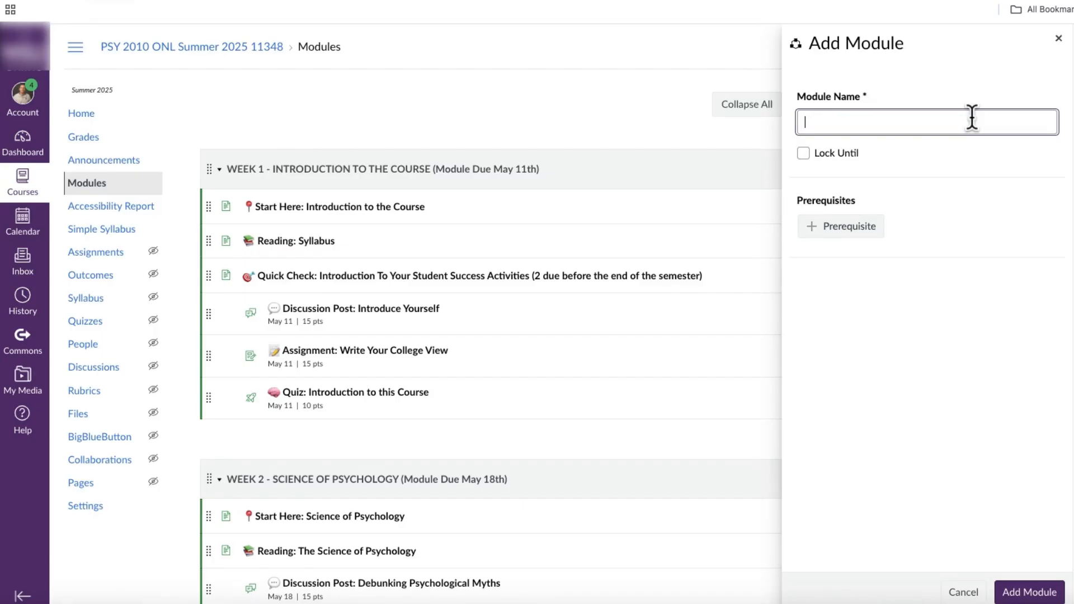
{"action": "type", "text": "Probabilities"}
{"action": "left_click", "coordinate": [1029, 594]}
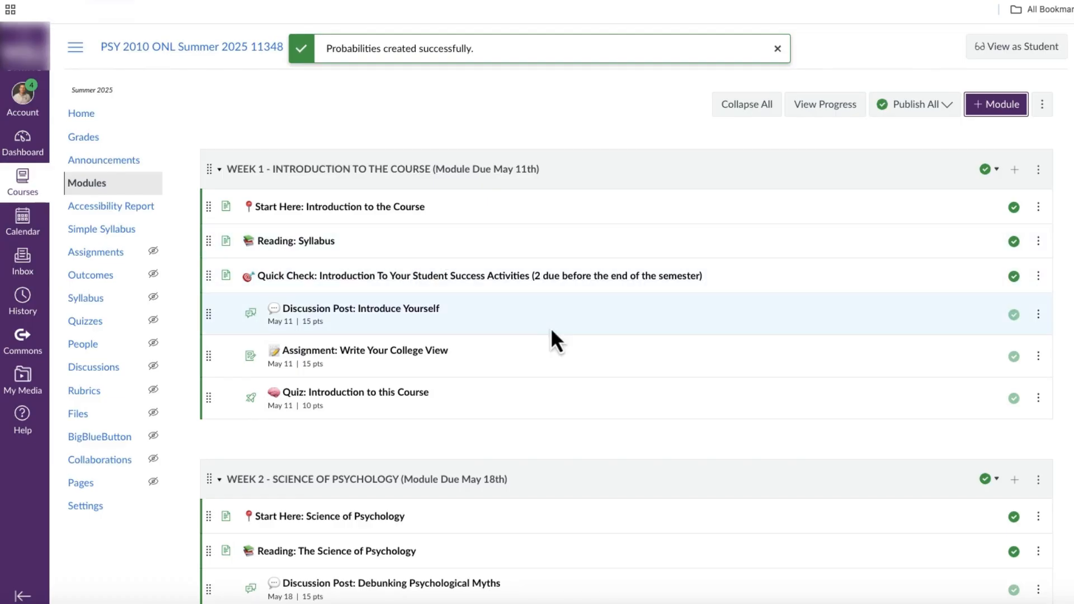
Step: Examine the publishing options of the Probabilities module at the end of the module list, without applying any
{"action": "scroll", "coordinate": [551, 331], "scroll_direction": "down", "scroll_amount": 20}
{"action": "scroll", "coordinate": [551, 330], "scroll_direction": "down", "scroll_amount": 20}
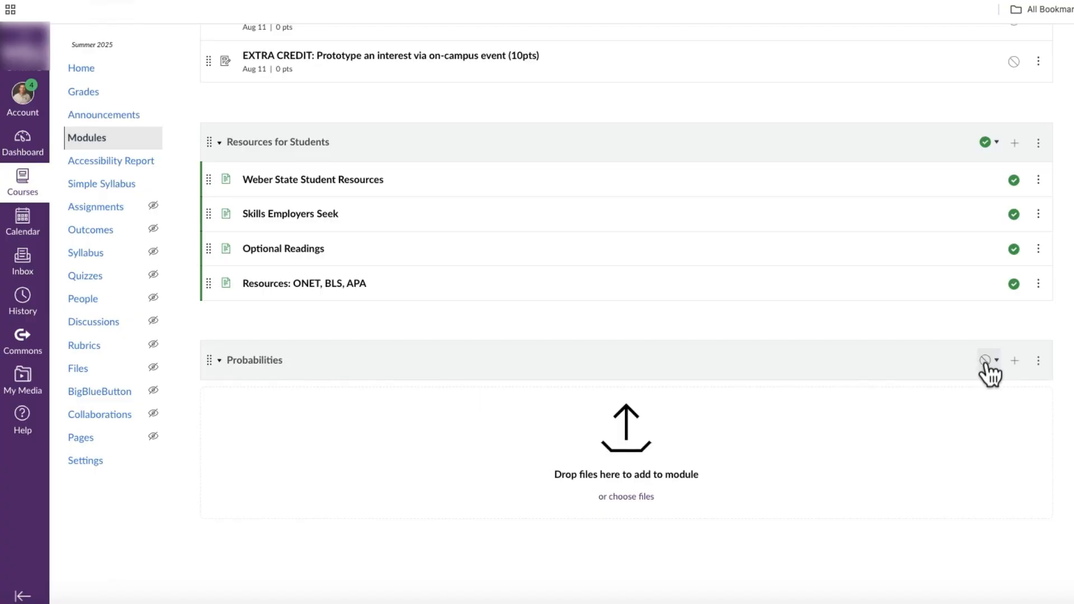
{"action": "left_click", "coordinate": [985, 361]}
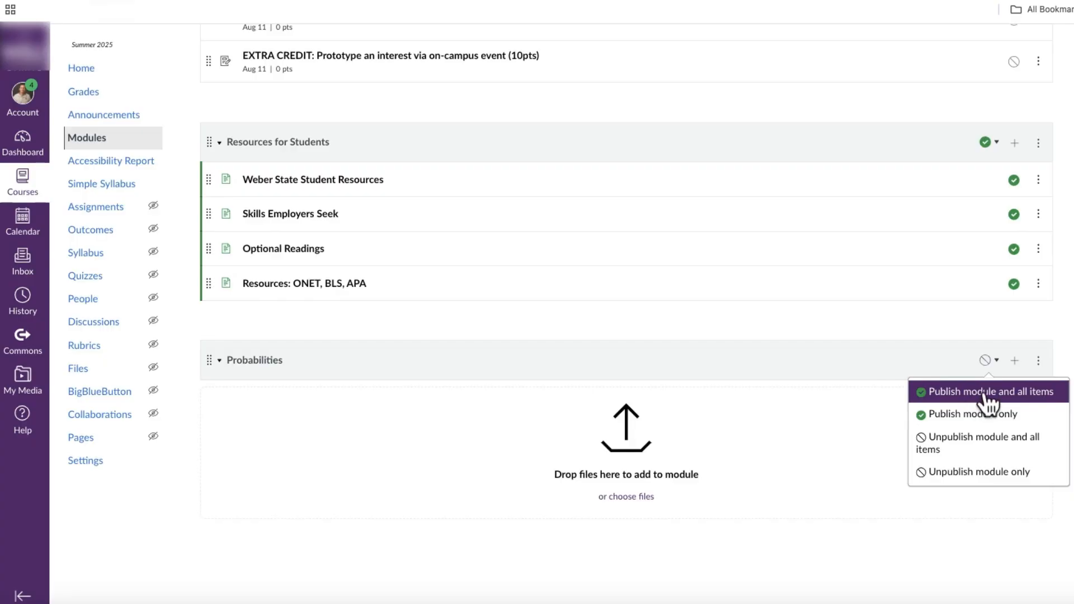
{"action": "left_click", "coordinate": [872, 353]}
{"action": "scroll", "coordinate": [866, 351], "scroll_direction": "up", "scroll_amount": 1}
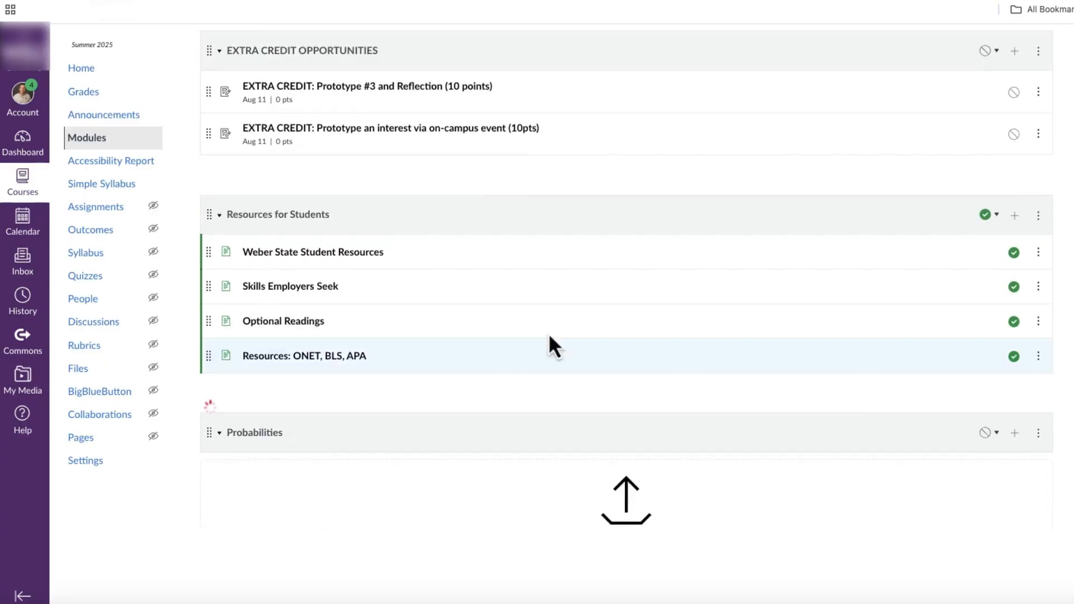
Step: Start adding an item to the Probabilities module, look through the item types, and keep Assignment as the type
{"action": "scroll", "coordinate": [253, 414], "scroll_direction": "up", "scroll_amount": 1}
{"action": "scroll", "coordinate": [296, 454], "scroll_direction": "down", "scroll_amount": 1}
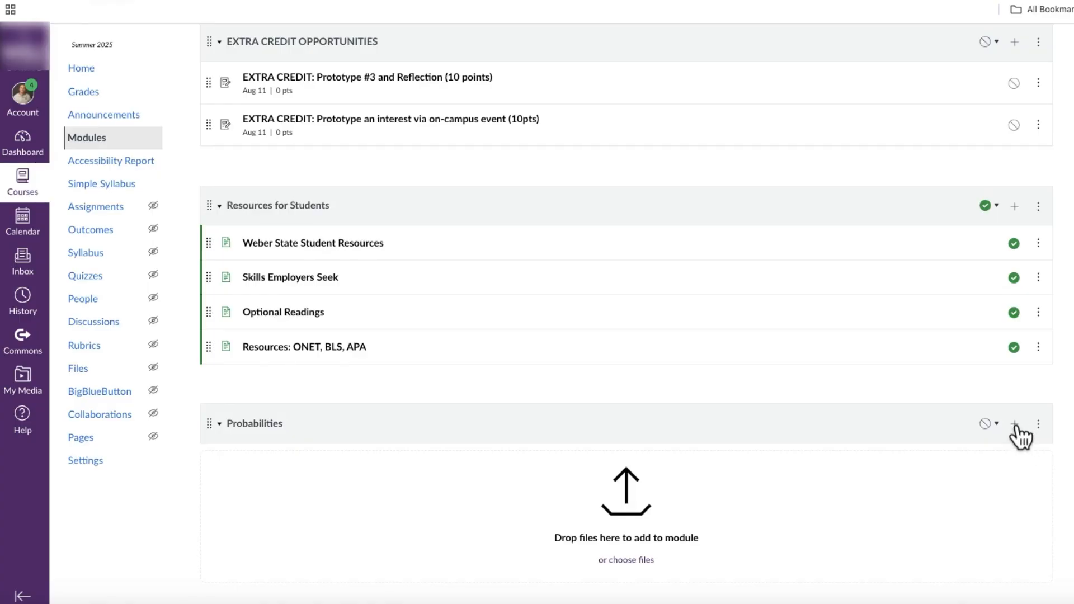
{"action": "left_click", "coordinate": [1014, 425]}
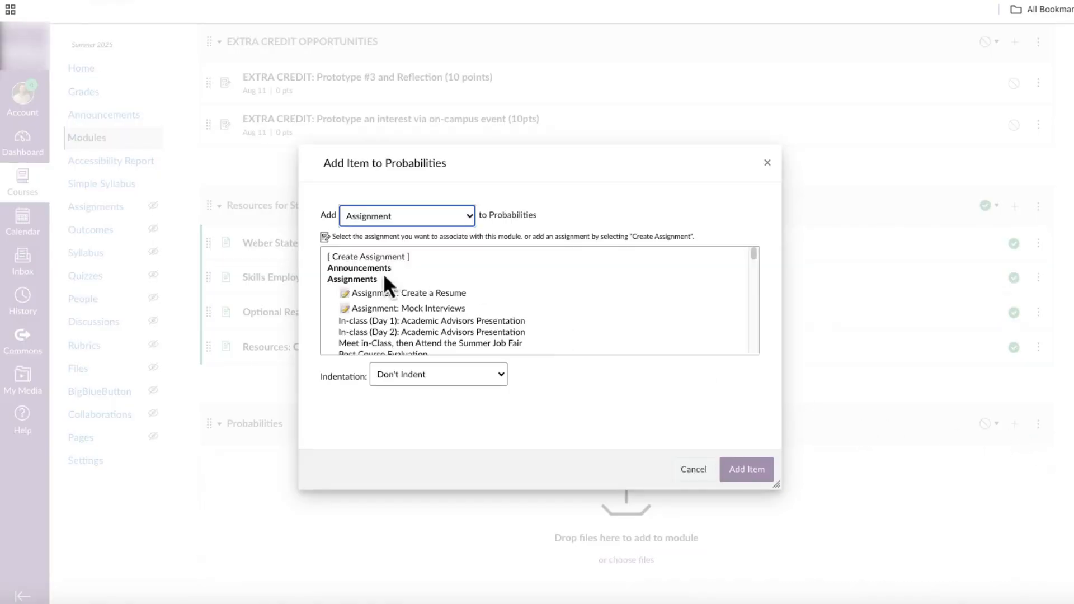
{"action": "left_click", "coordinate": [372, 222]}
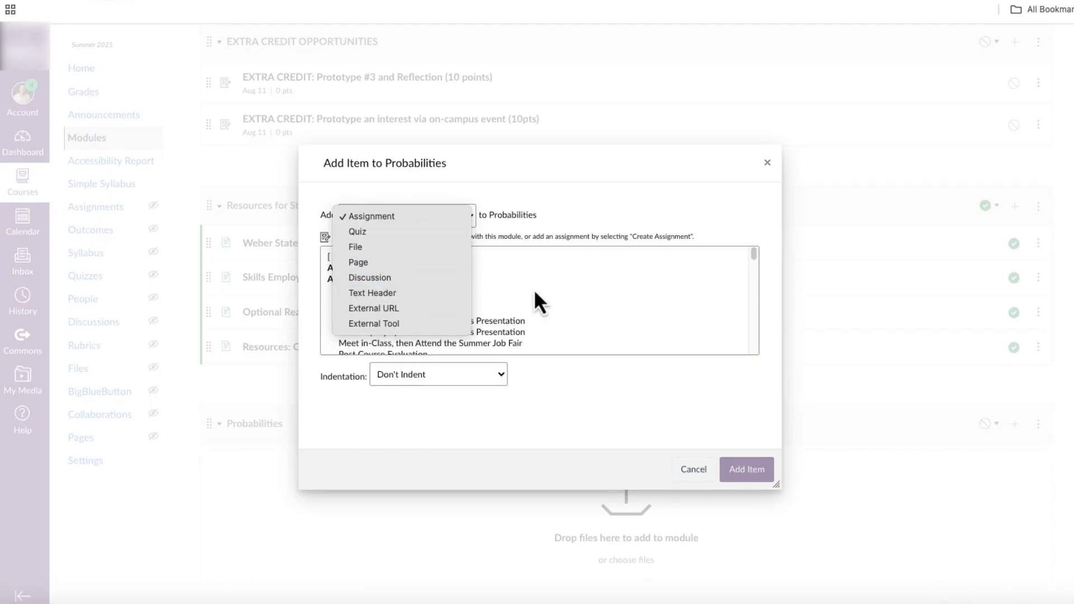
{"action": "left_click", "coordinate": [547, 278]}
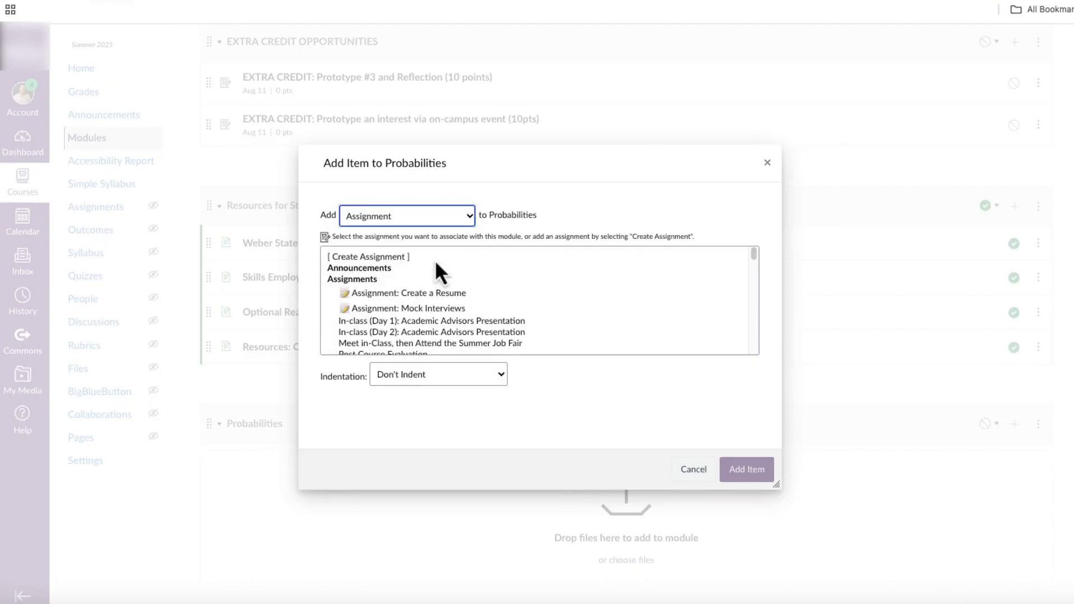
{"action": "left_click", "coordinate": [378, 216]}
{"action": "left_click", "coordinate": [378, 217]}
{"action": "left_click", "coordinate": [400, 216]}
{"action": "left_click", "coordinate": [385, 261]}
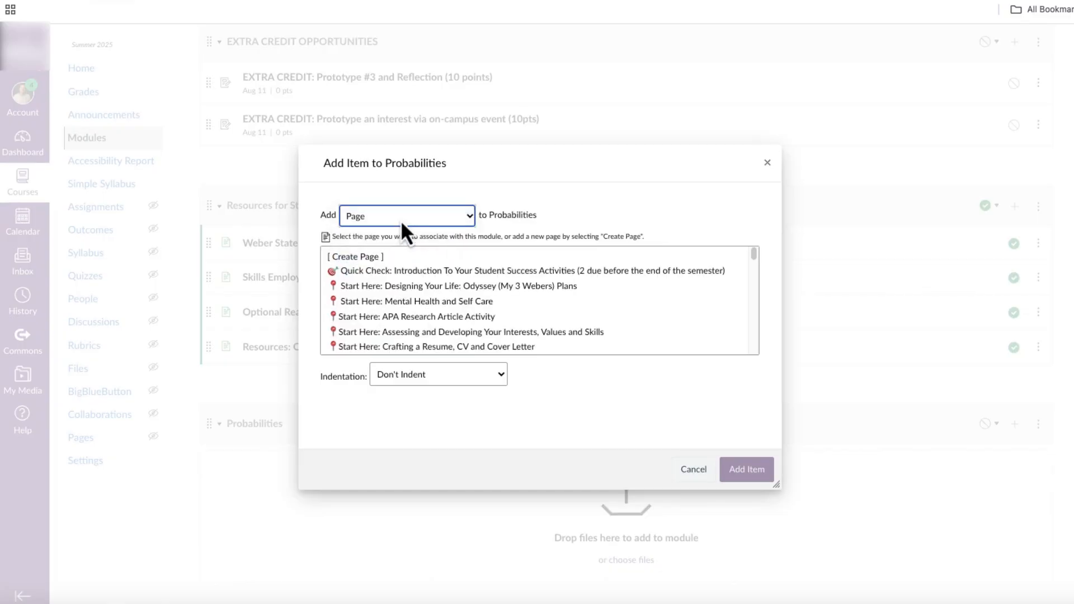
{"action": "left_click", "coordinate": [401, 220]}
{"action": "left_click", "coordinate": [394, 172]}
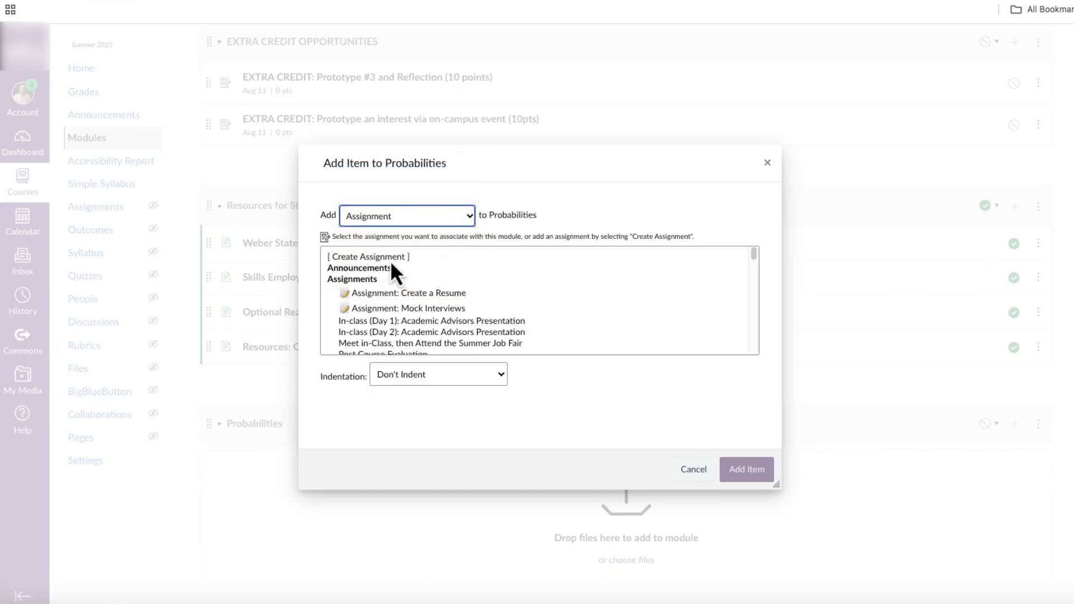
Step: Create a new assignment named "Writing Assignment" without indentation in the Probabilities module
{"action": "left_click", "coordinate": [374, 260]}
{"action": "left_click", "coordinate": [453, 376]}
{"action": "left_click", "coordinate": [358, 259]}
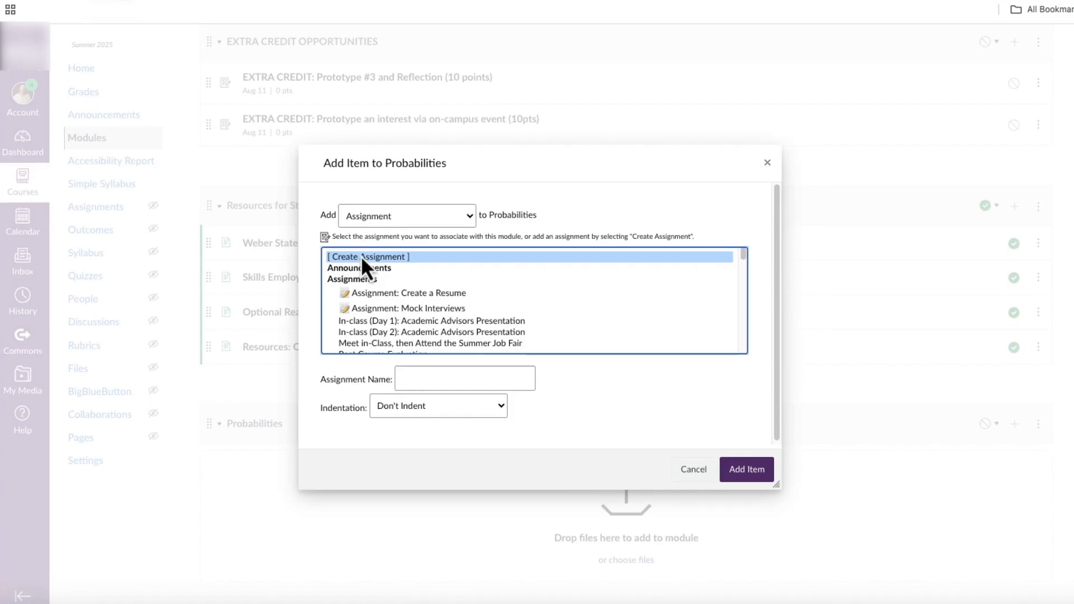
{"action": "left_click", "coordinate": [428, 380]}
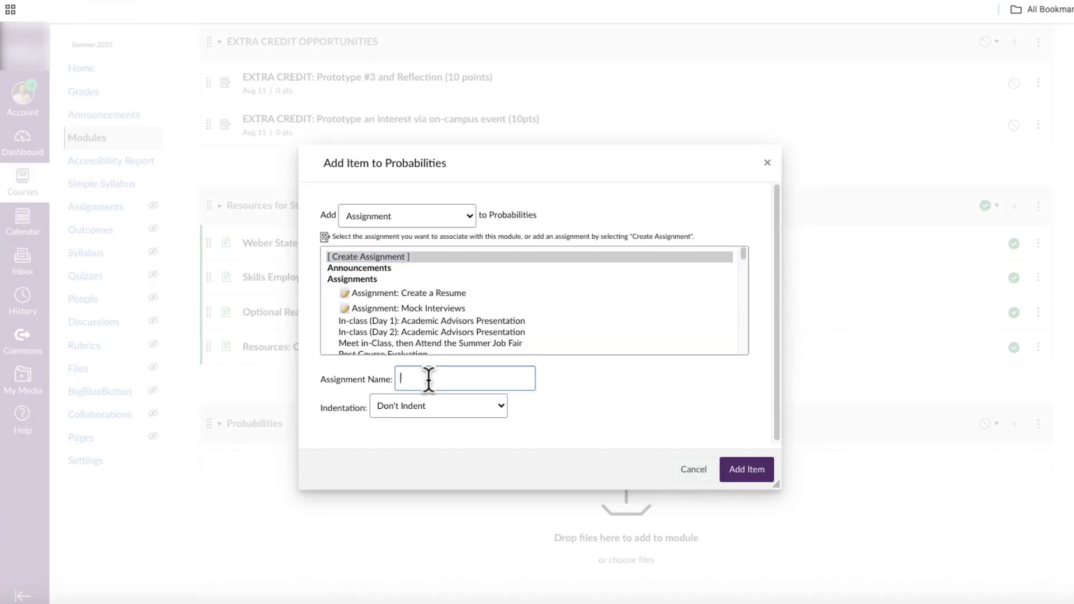
{"action": "type", "text": "Writing Assignment"}
{"action": "left_click", "coordinate": [748, 470]}
Step: Open the Writing Assignment to view its details, and return to the course's module list
{"action": "scroll", "coordinate": [269, 392], "scroll_direction": "down", "scroll_amount": 1}
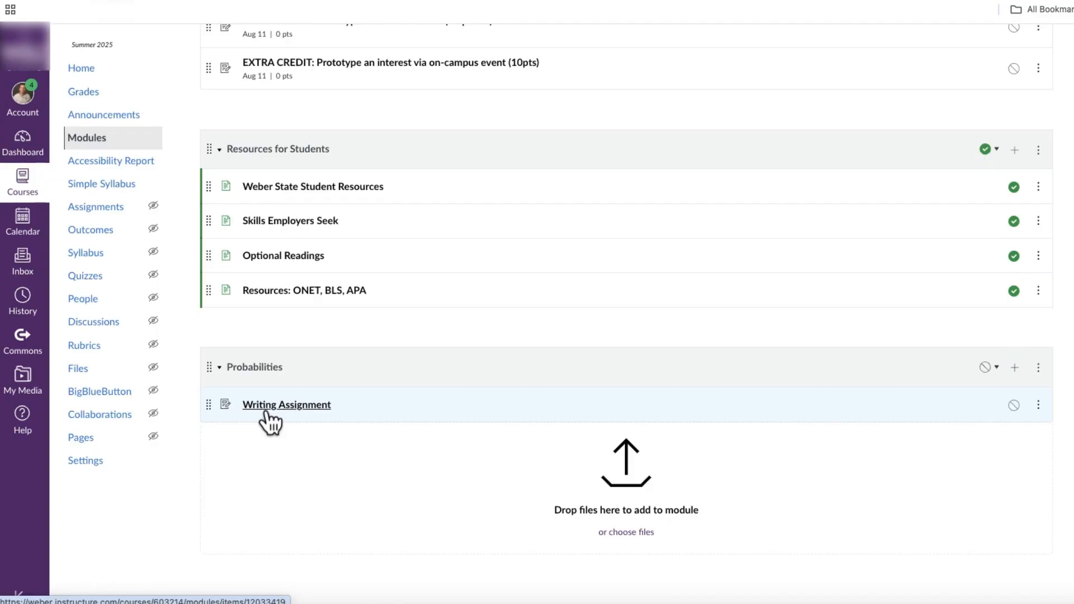
{"action": "left_click", "coordinate": [329, 404]}
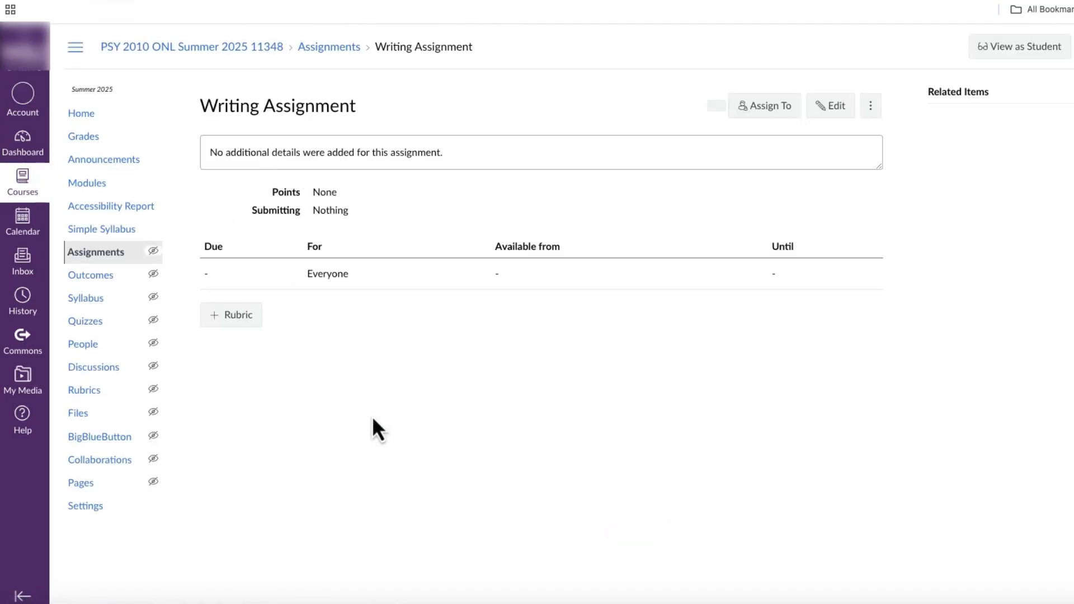
{"action": "left_click_drag", "start_coordinate": [208, 153], "coordinate": [525, 163]}
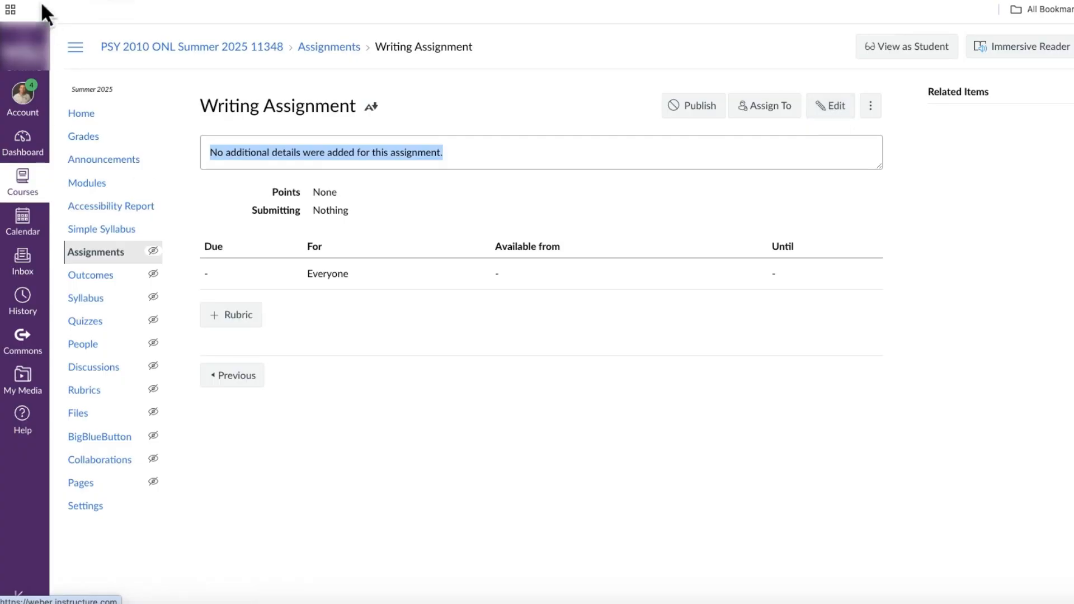
{"action": "left_click", "coordinate": [14, 2]}
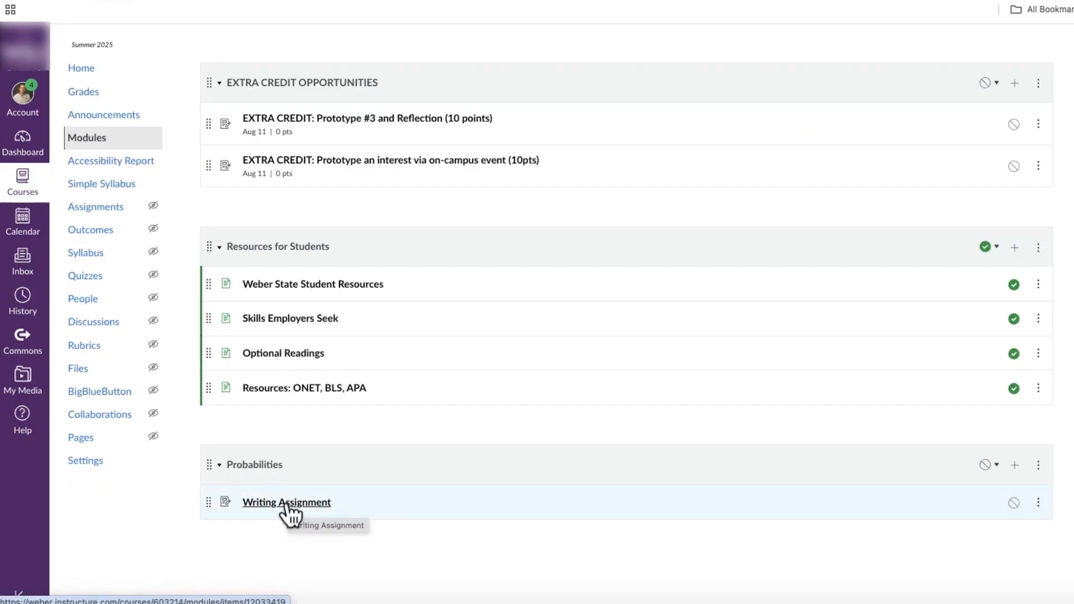
Step: Start adding a newly created quiz to the Probabilities module, with Classic Quizzes as the quiz engine
{"action": "left_click", "coordinate": [1014, 465]}
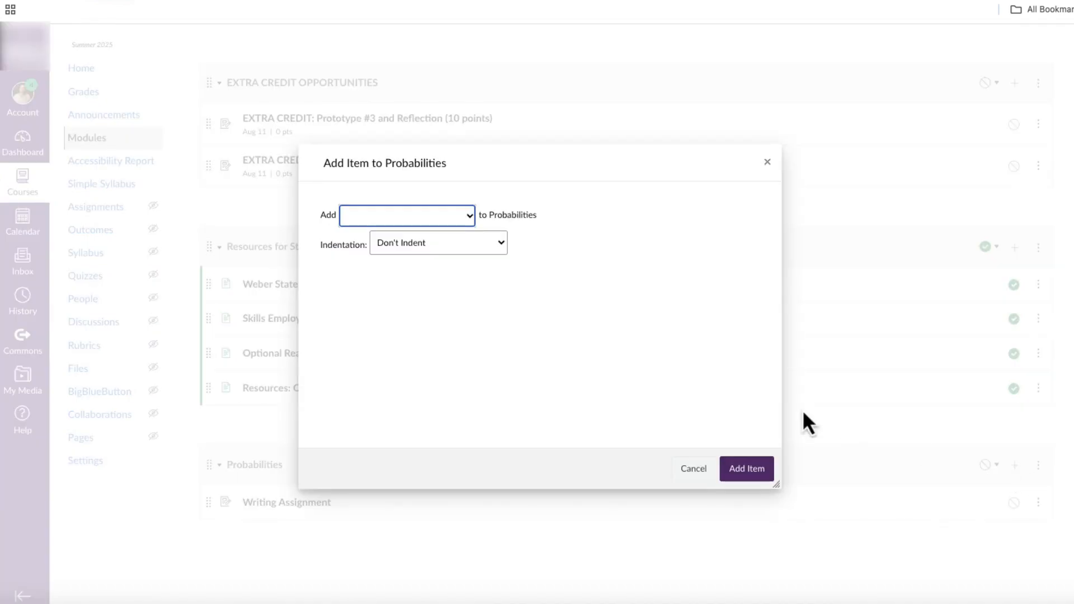
{"action": "left_click", "coordinate": [367, 223]}
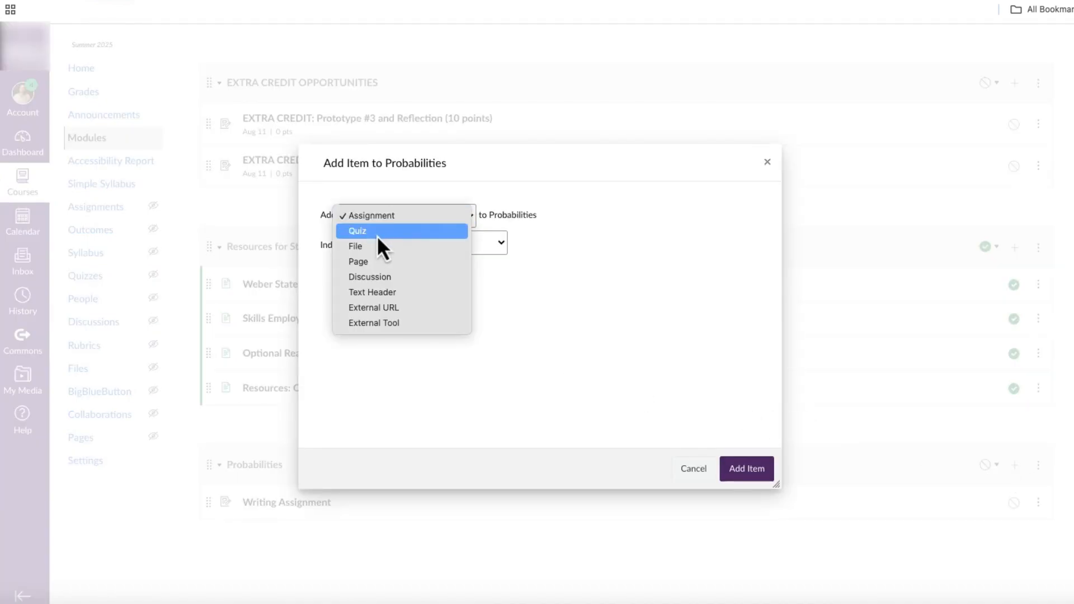
{"action": "left_click", "coordinate": [377, 235]}
{"action": "left_click", "coordinate": [444, 257]}
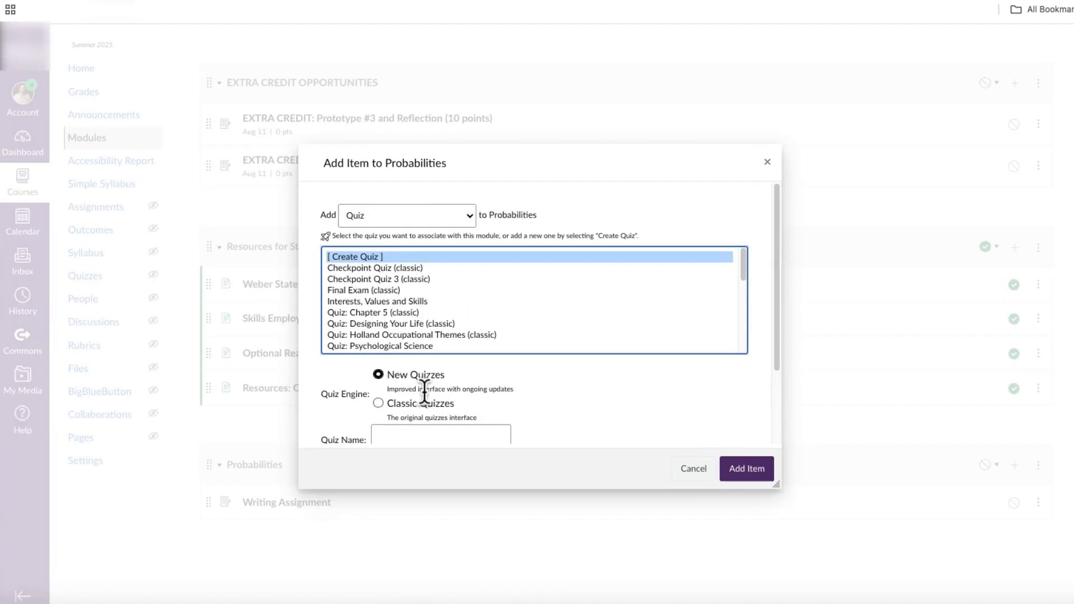
{"action": "scroll", "coordinate": [398, 307], "scroll_direction": "down", "scroll_amount": 2}
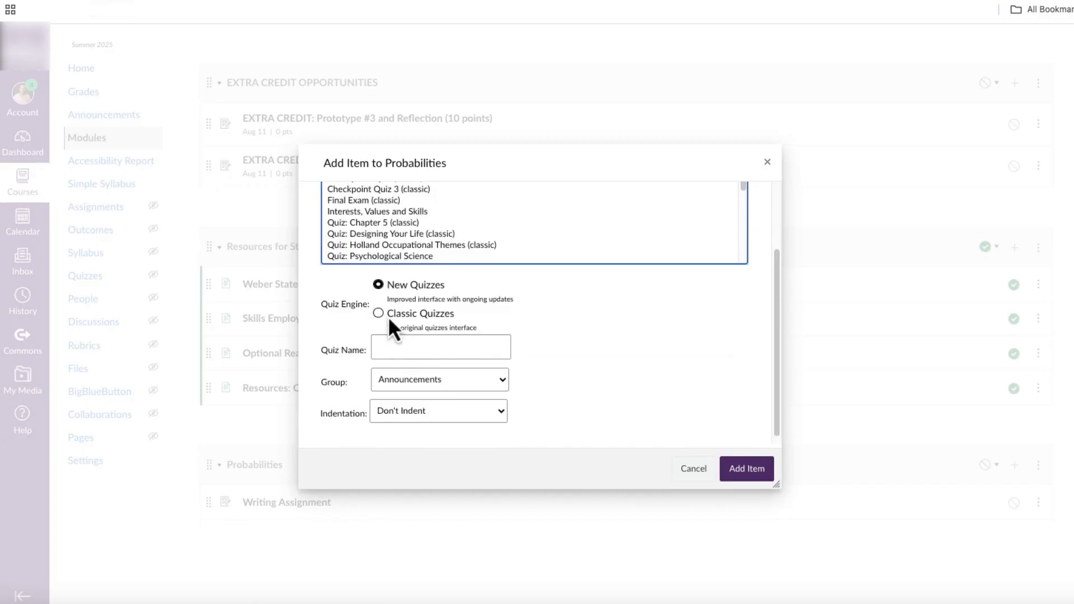
{"action": "left_click", "coordinate": [378, 314]}
{"action": "left_click", "coordinate": [378, 284]}
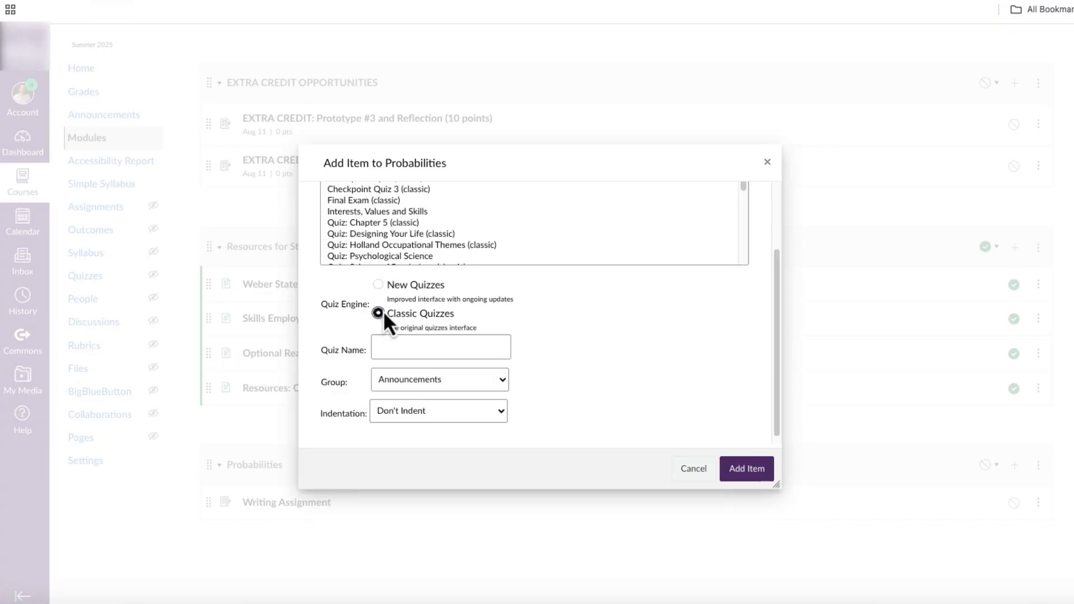
Step: Name the new quiz "Stats Quiz" and add it to the Probabilities module
{"action": "left_click", "coordinate": [421, 346]}
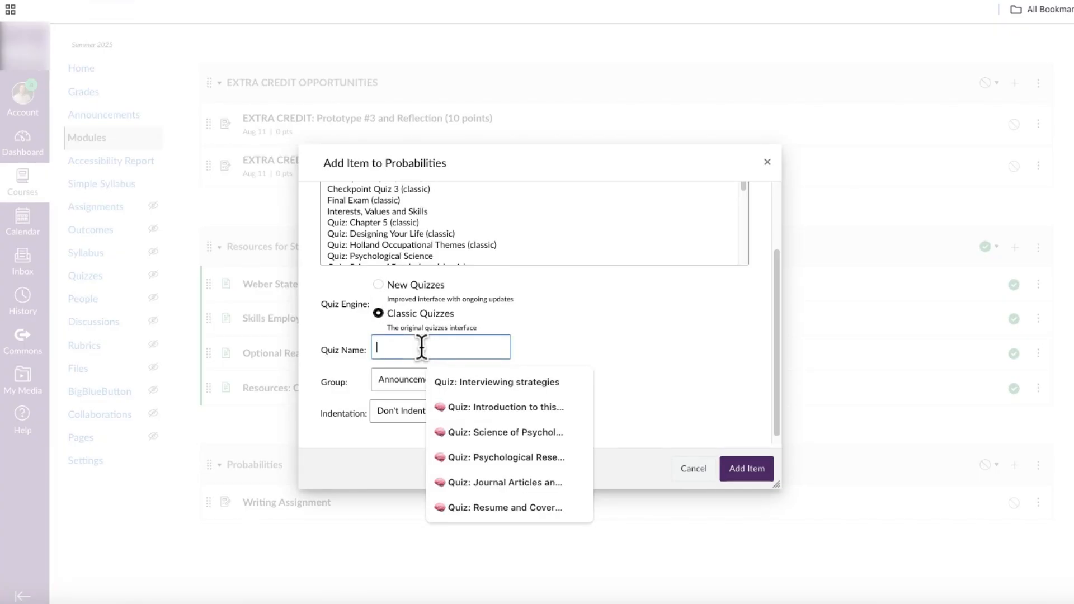
{"action": "type", "text": "Stats Quiz"}
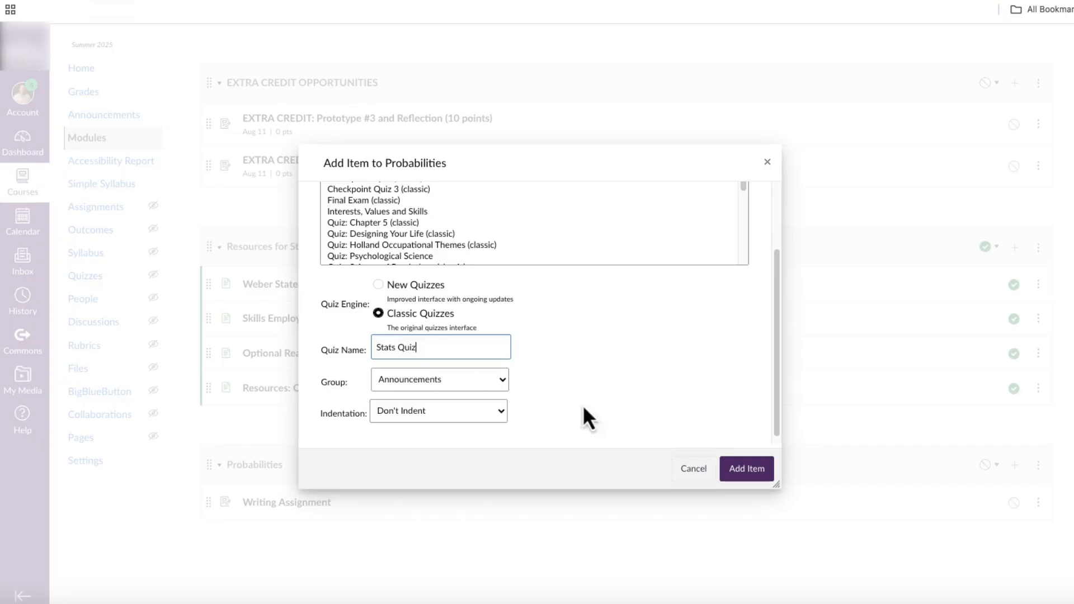
{"action": "key", "text": "Return"}
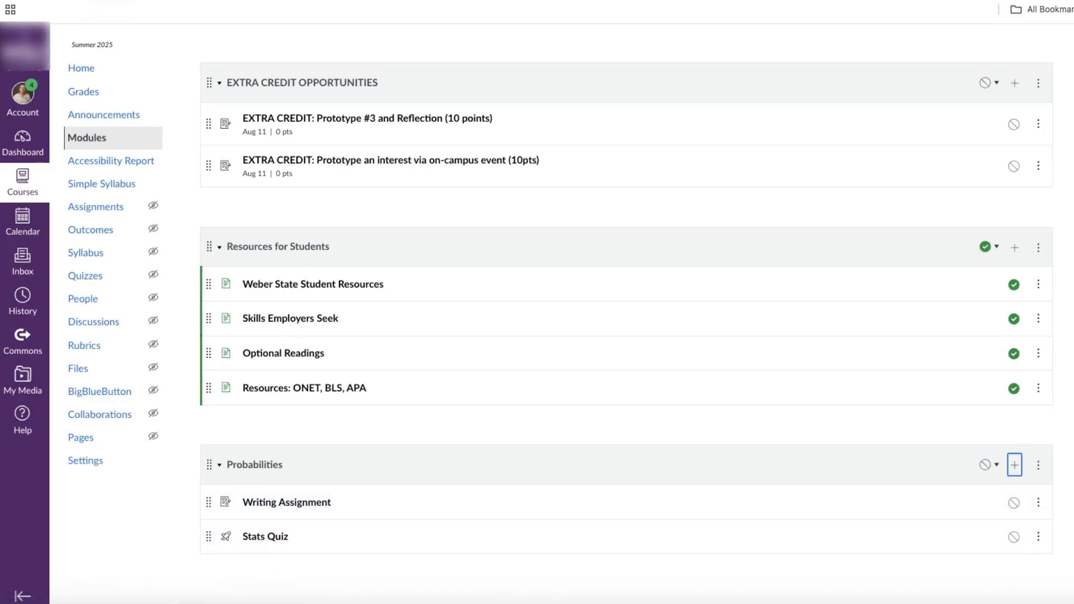
Step: Open the Stats Quiz from the Probabilities module to view its page
{"action": "left_click", "coordinate": [261, 539]}
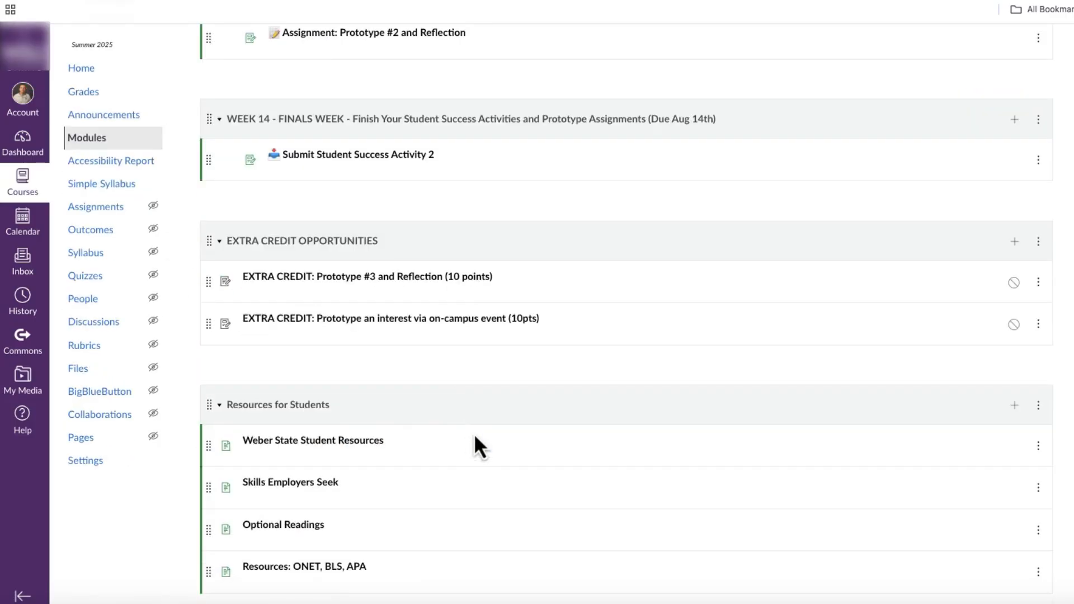
Step: Try moving the Stats Quiz above the Writing Assignment in the Probabilities module
{"action": "scroll", "coordinate": [363, 489], "scroll_direction": "down", "scroll_amount": 3}
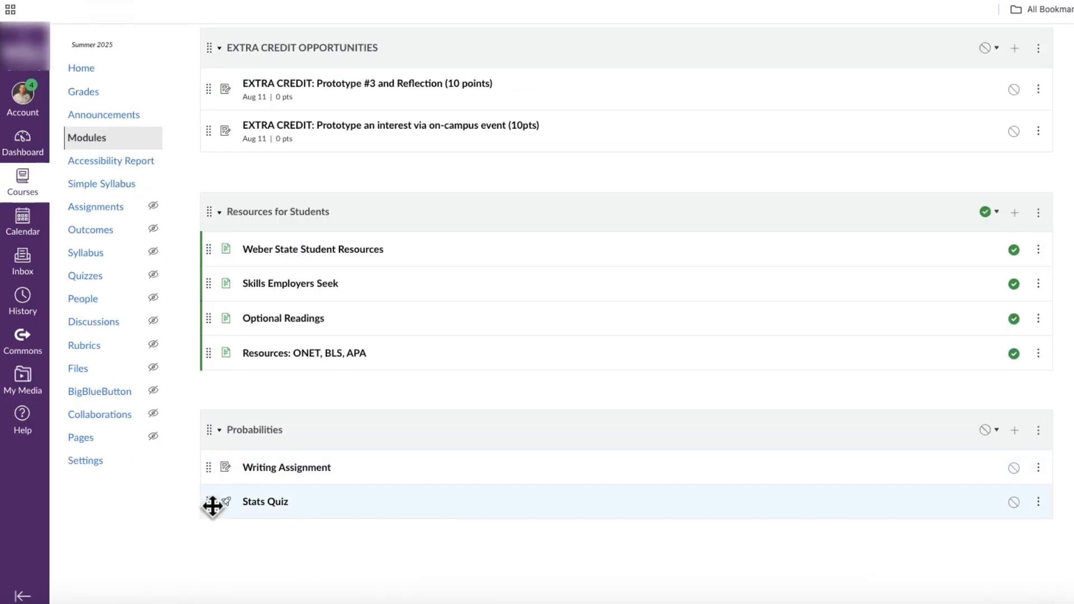
{"action": "left_click_drag", "start_coordinate": [209, 505], "coordinate": [211, 462]}
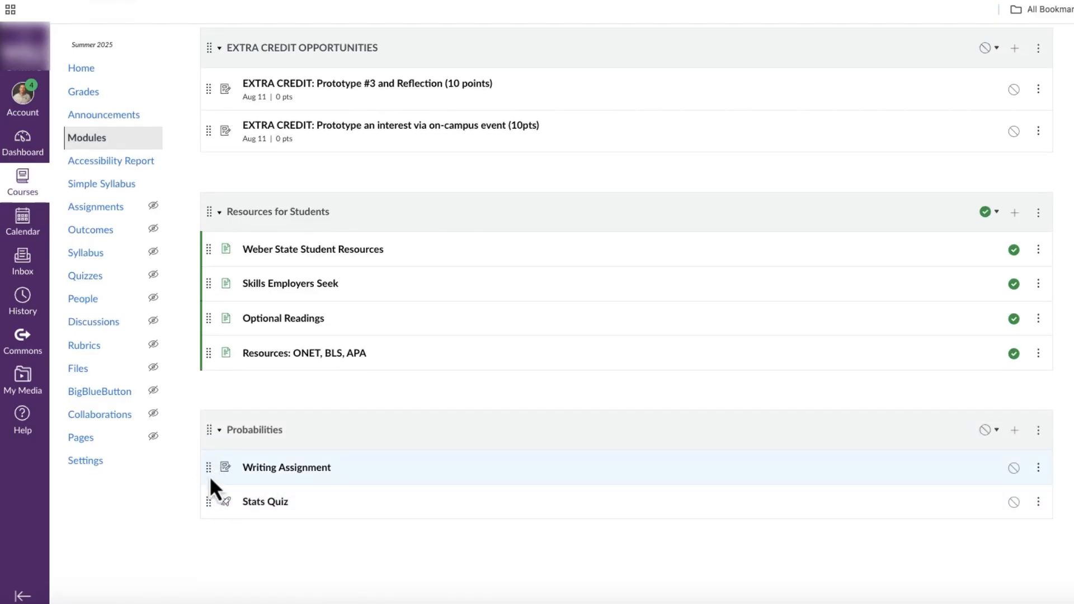
{"action": "left_click_drag", "start_coordinate": [209, 505], "coordinate": [209, 475]}
Step: Open the Week 10 page "Start Here: Exploring Career Options" and review it down to its Week at a Glance section
{"action": "scroll", "coordinate": [271, 481], "scroll_direction": "up", "scroll_amount": 20}
{"action": "scroll", "coordinate": [275, 447], "scroll_direction": "down", "scroll_amount": 3}
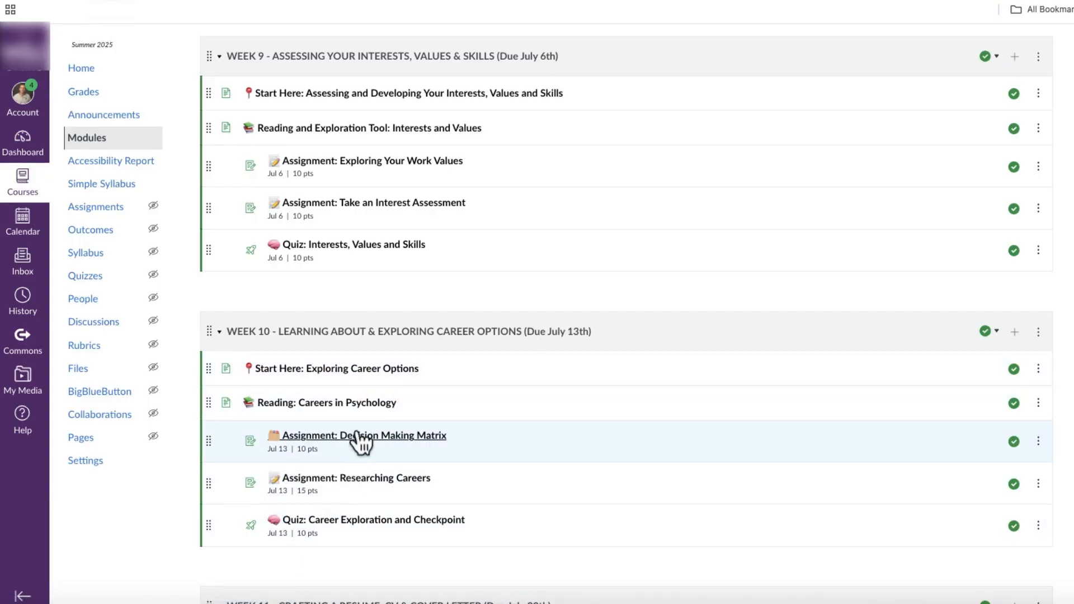
{"action": "left_click", "coordinate": [285, 370]}
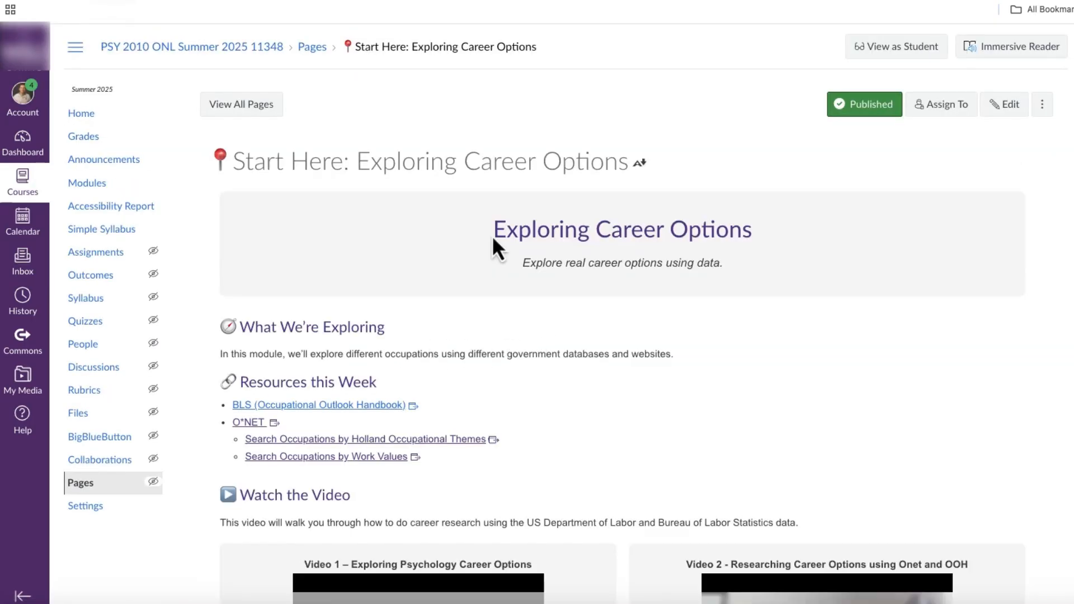
{"action": "scroll", "coordinate": [364, 313], "scroll_direction": "down", "scroll_amount": 2}
{"action": "scroll", "coordinate": [380, 358], "scroll_direction": "down", "scroll_amount": 5}
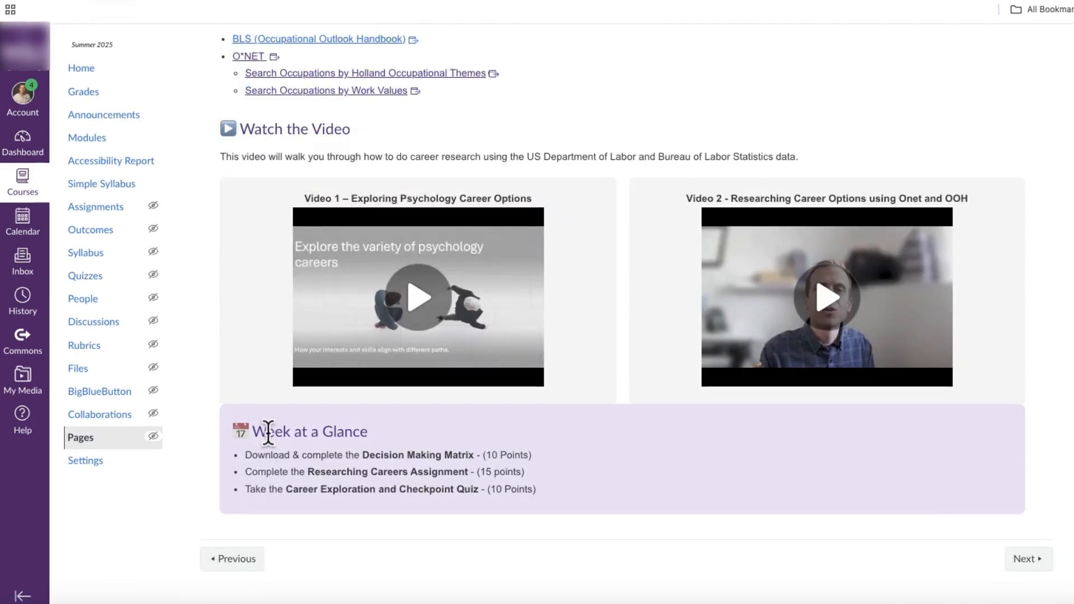
{"action": "left_click_drag", "start_coordinate": [250, 432], "coordinate": [591, 490]}
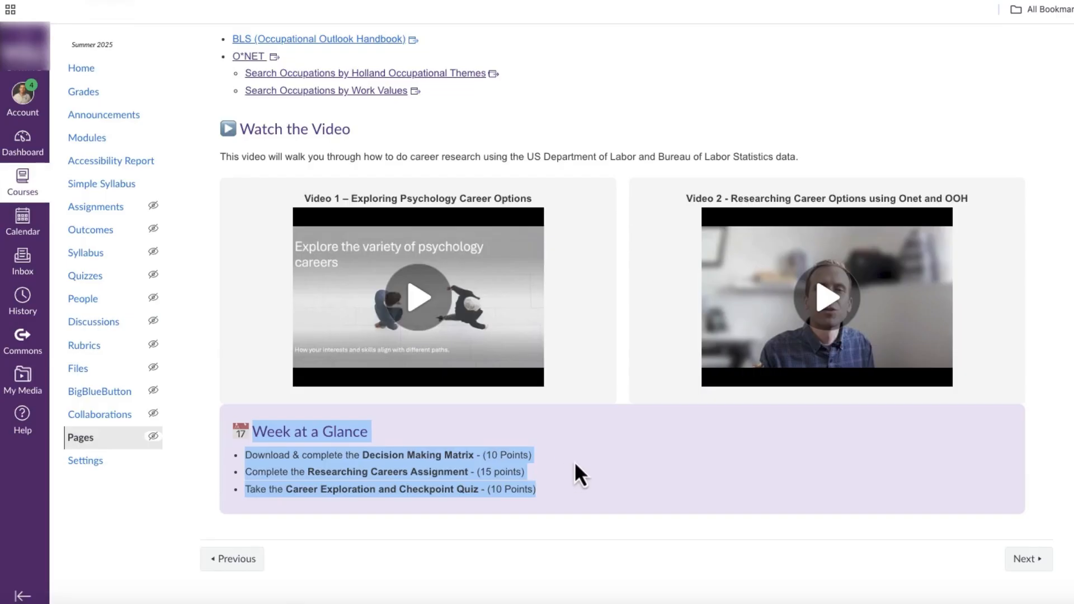
Step: Go through the following Week 10 items up to the Researching Careers assignment, and return to the course's module list
{"action": "left_click", "coordinate": [1031, 561]}
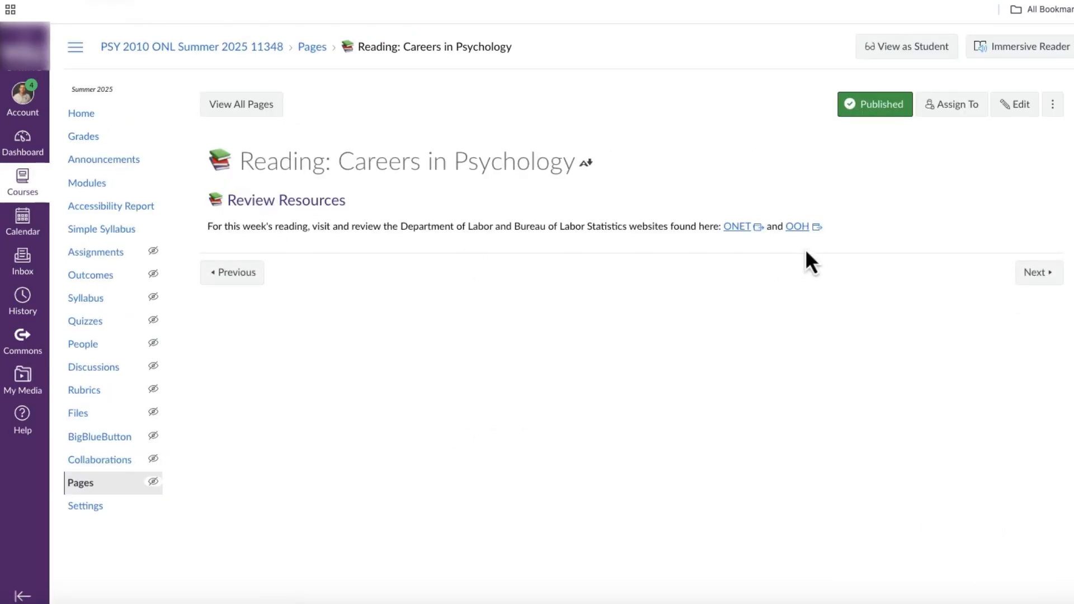
{"action": "left_click", "coordinate": [1039, 273]}
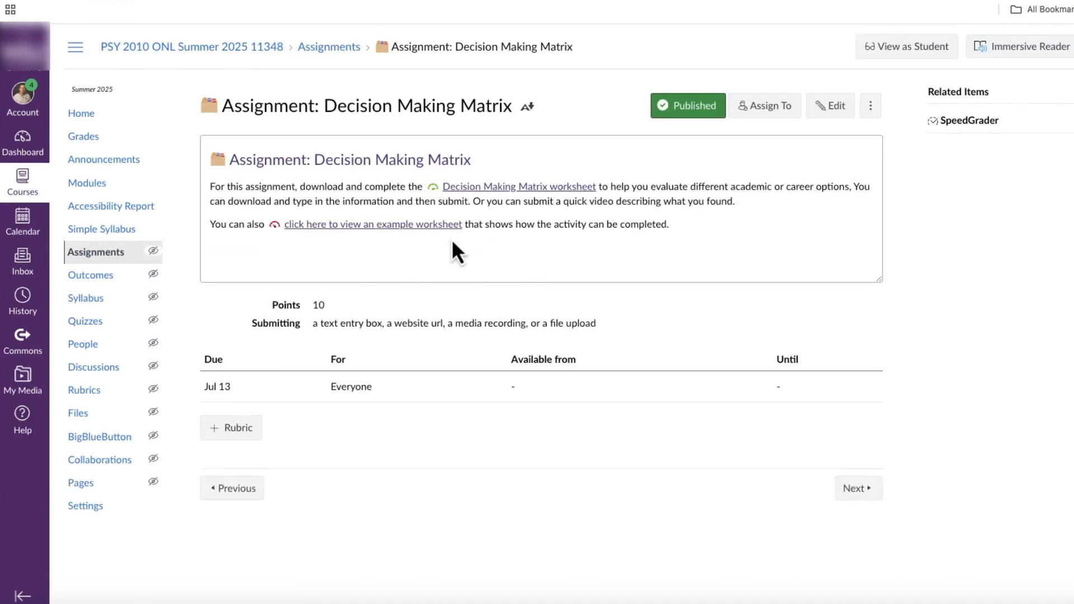
{"action": "left_click", "coordinate": [855, 492]}
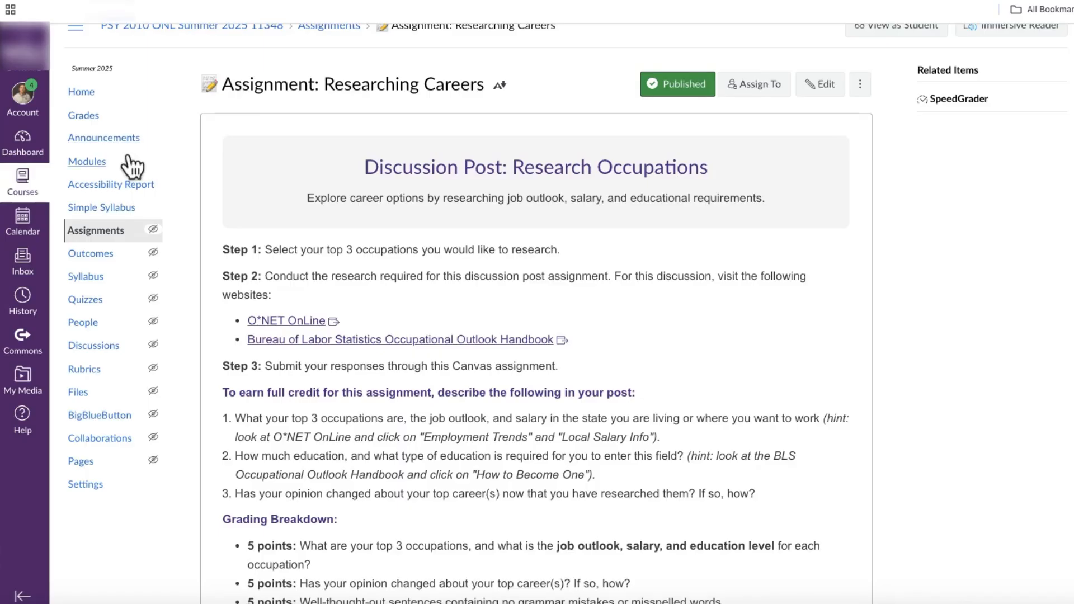
{"action": "left_click", "coordinate": [92, 162]}
Step: Publish and unpublish the Stats Quiz in the Probabilities module, and view the module's publishing options without applying any
{"action": "scroll", "coordinate": [579, 418], "scroll_direction": "down", "scroll_amount": 20}
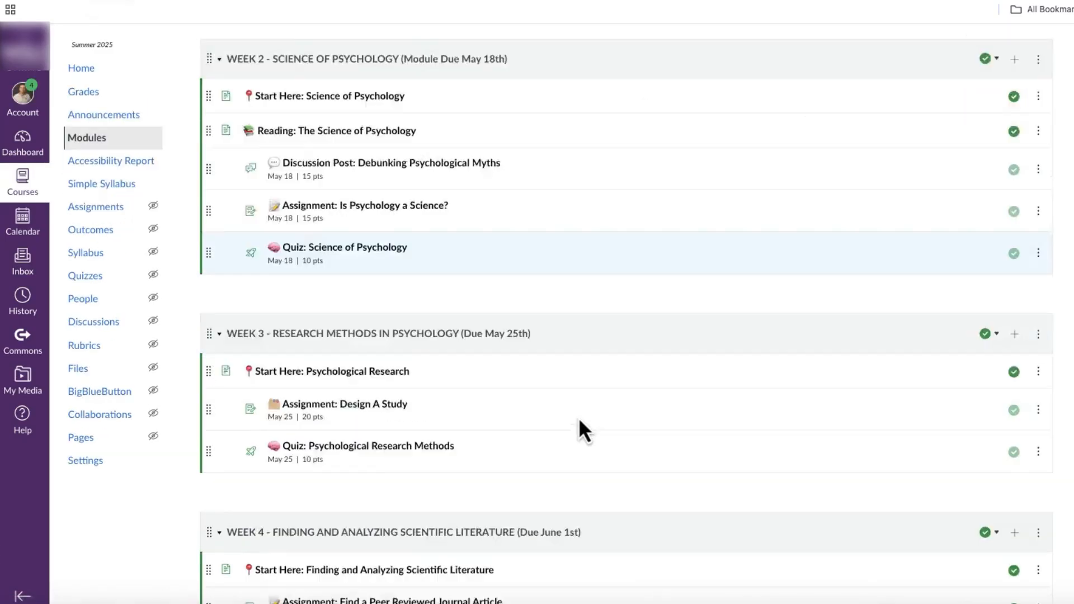
{"action": "scroll", "coordinate": [578, 417], "scroll_direction": "down", "scroll_amount": 20}
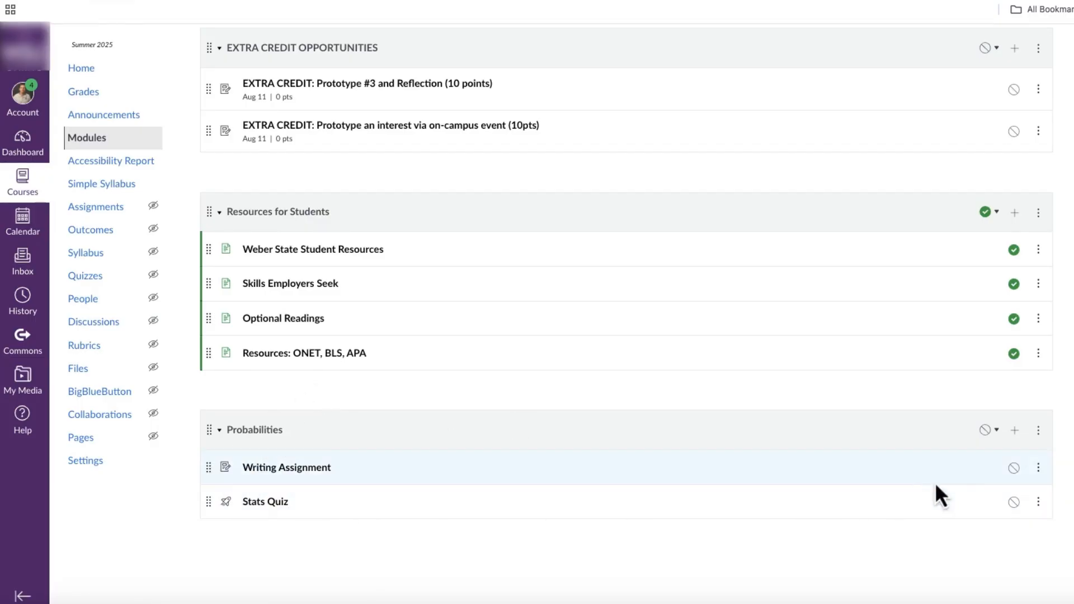
{"action": "left_click", "coordinate": [1013, 502]}
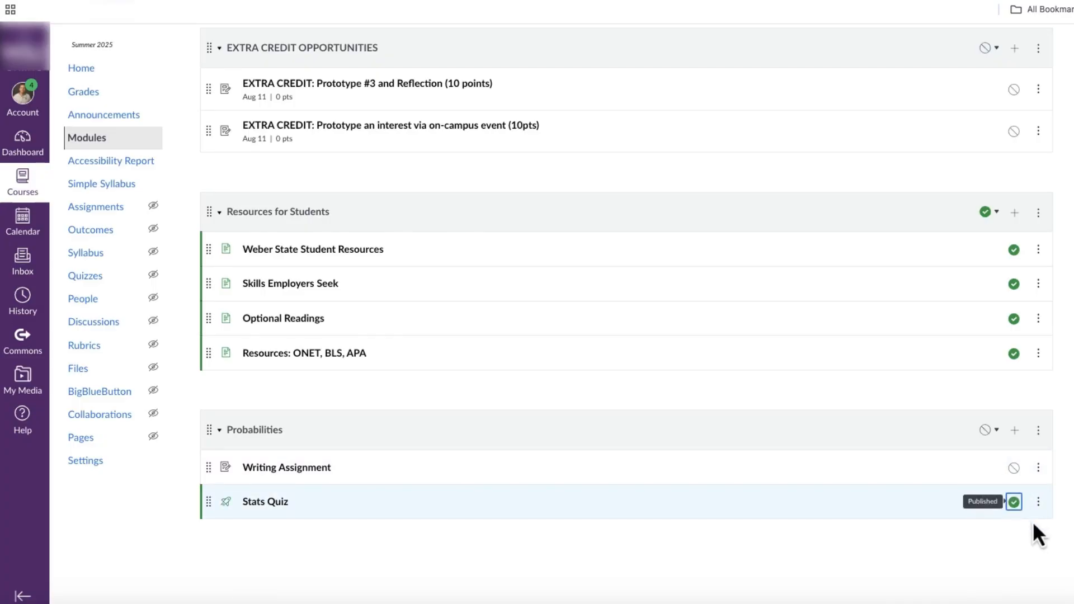
{"action": "left_click", "coordinate": [1013, 502]}
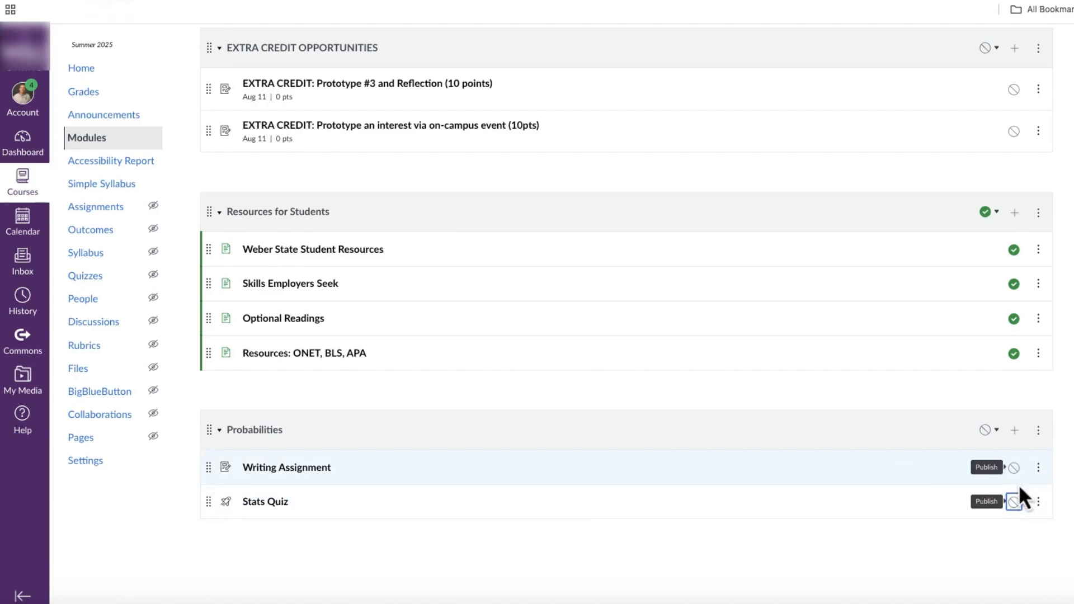
{"action": "left_click", "coordinate": [988, 431]}
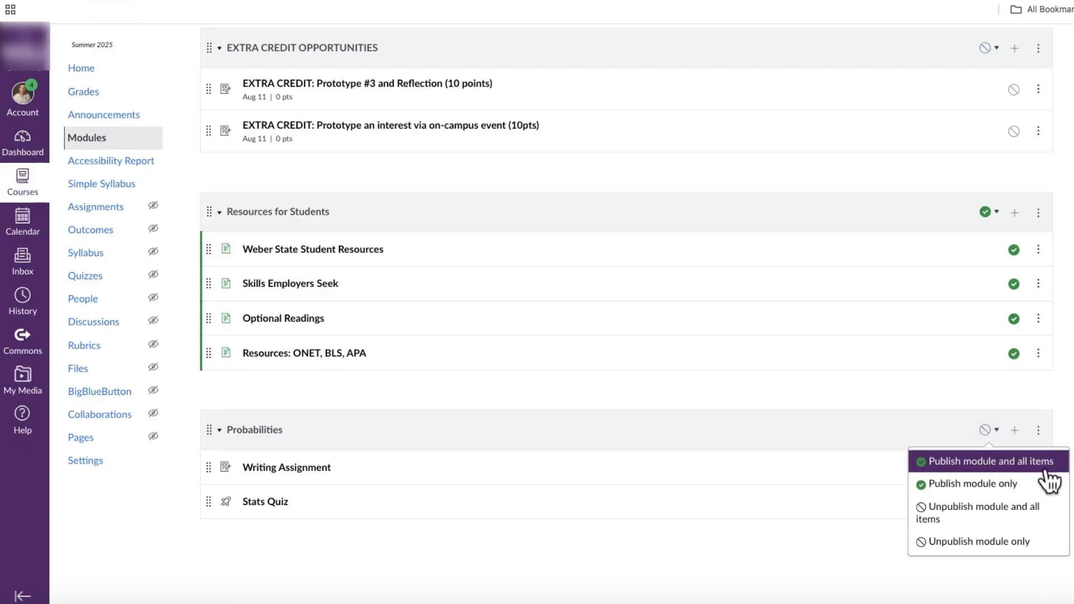
{"action": "left_click", "coordinate": [1072, 501]}
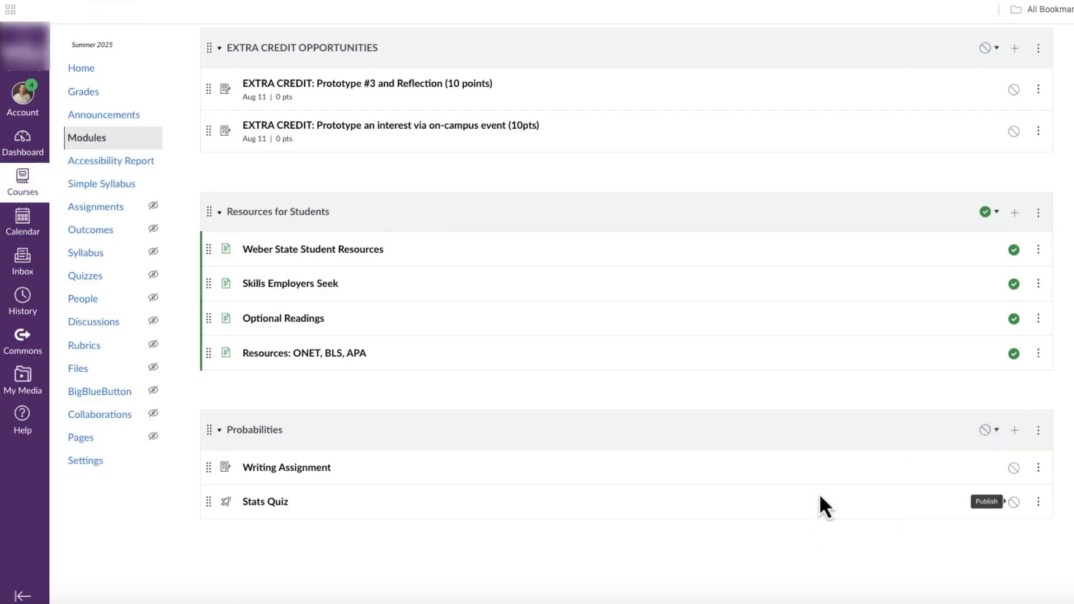
Step: Add a new page named "Overview of Week" to the Probabilities module and move it above the Writing Assignment
{"action": "left_click", "coordinate": [1015, 431]}
{"action": "left_click", "coordinate": [391, 219]}
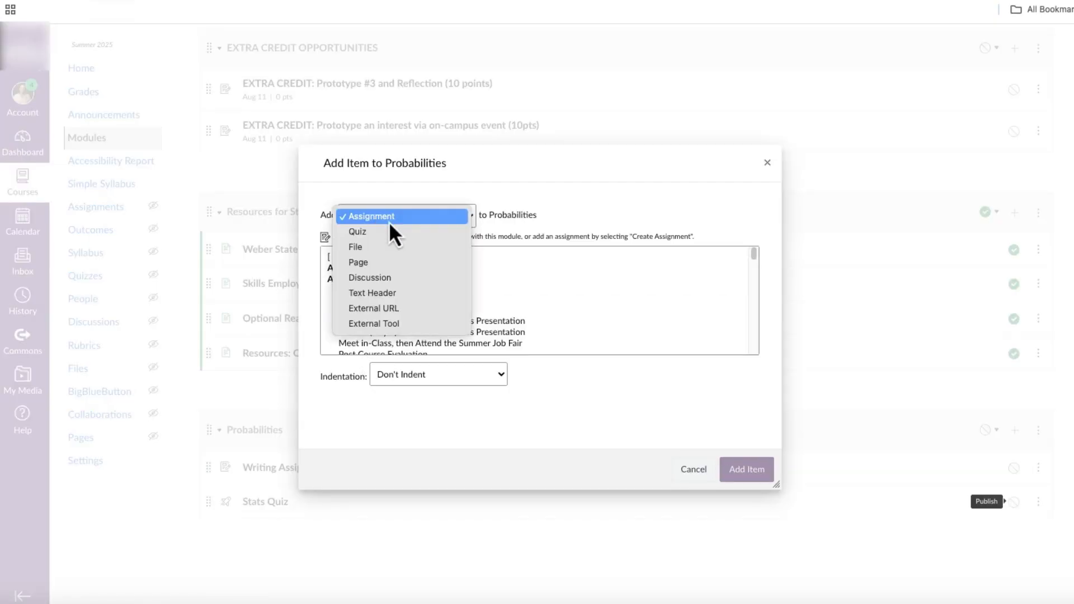
{"action": "left_click", "coordinate": [386, 263]}
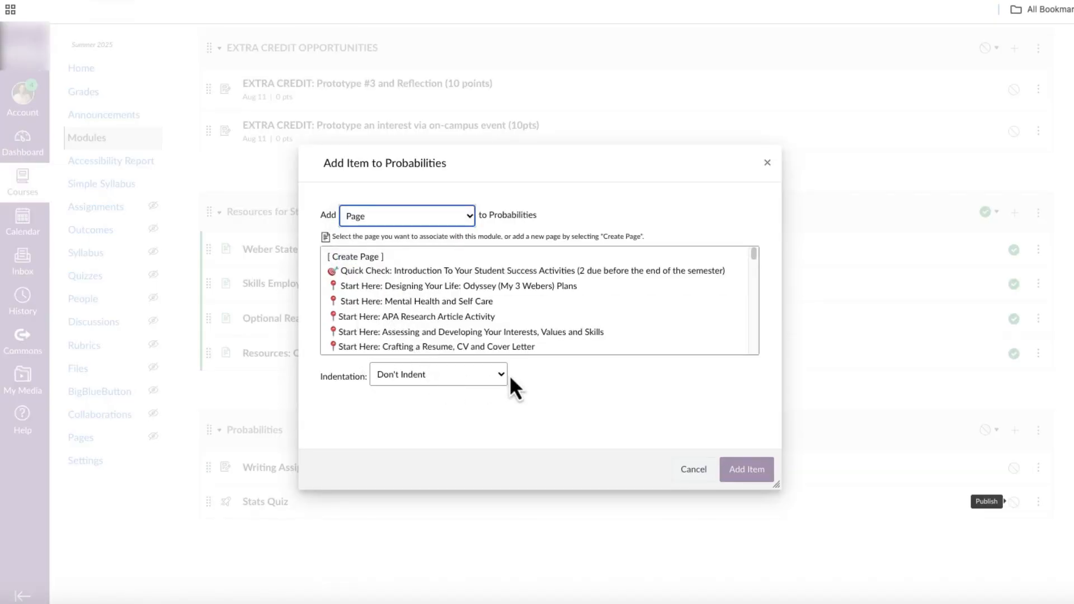
{"action": "left_click", "coordinate": [754, 472]}
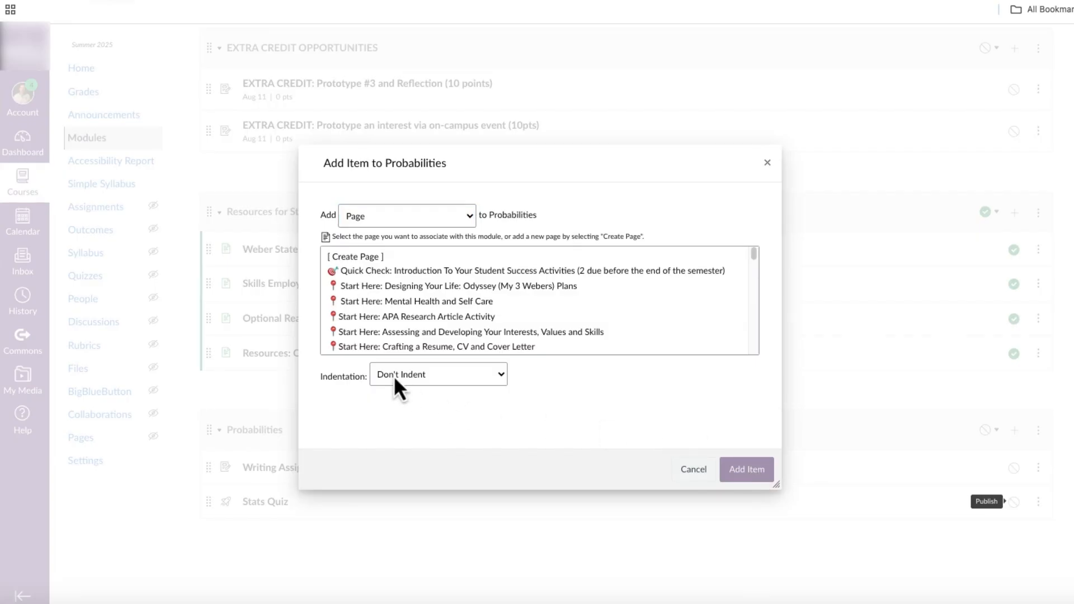
{"action": "left_click", "coordinate": [386, 257]}
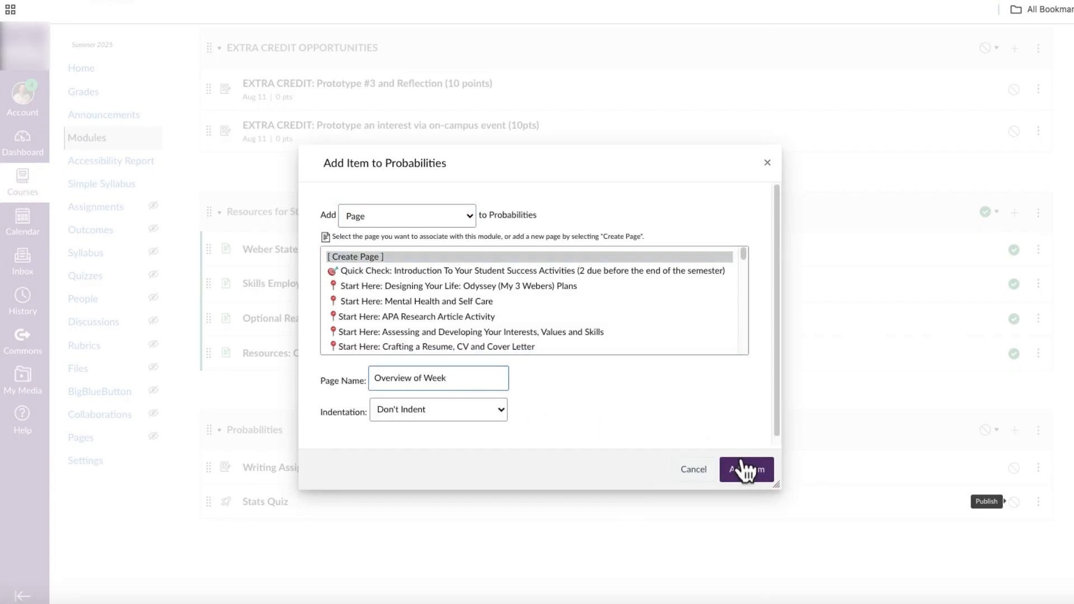
{"action": "left_click", "coordinate": [746, 471]}
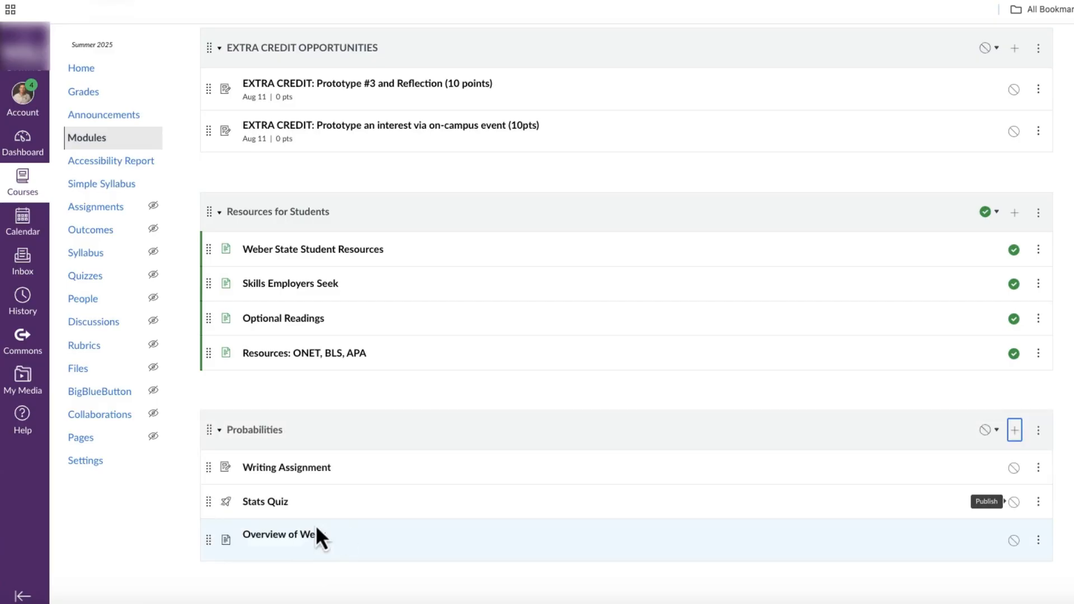
{"action": "left_click_drag", "start_coordinate": [213, 540], "coordinate": [216, 475]}
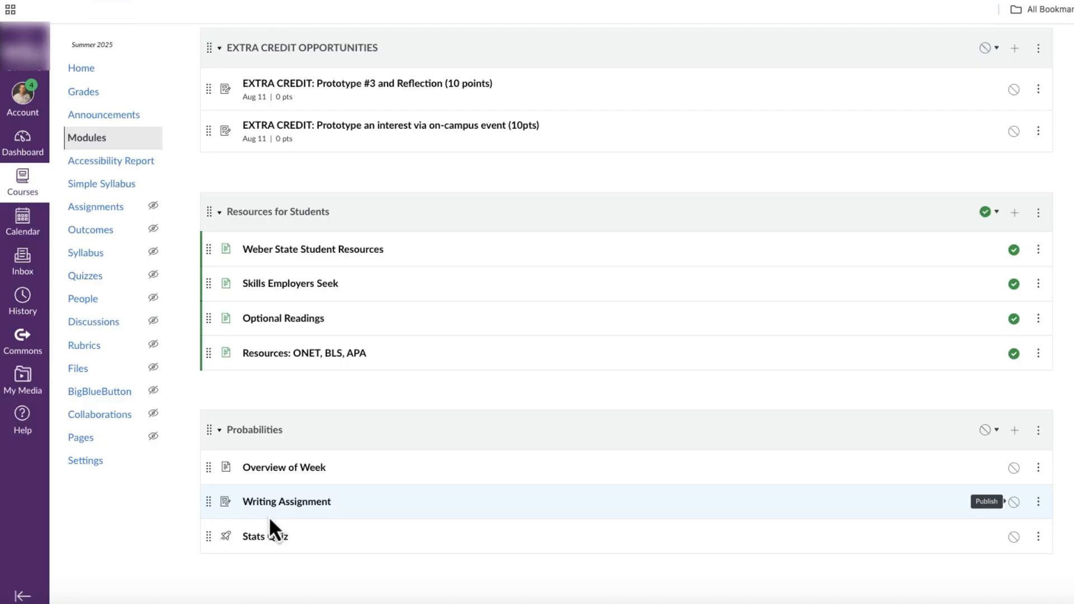
Step: Indent the Writing Assignment and the Stats Quiz by one level in the Probabilities module
{"action": "scroll", "coordinate": [269, 515], "scroll_direction": "up", "scroll_amount": 20}
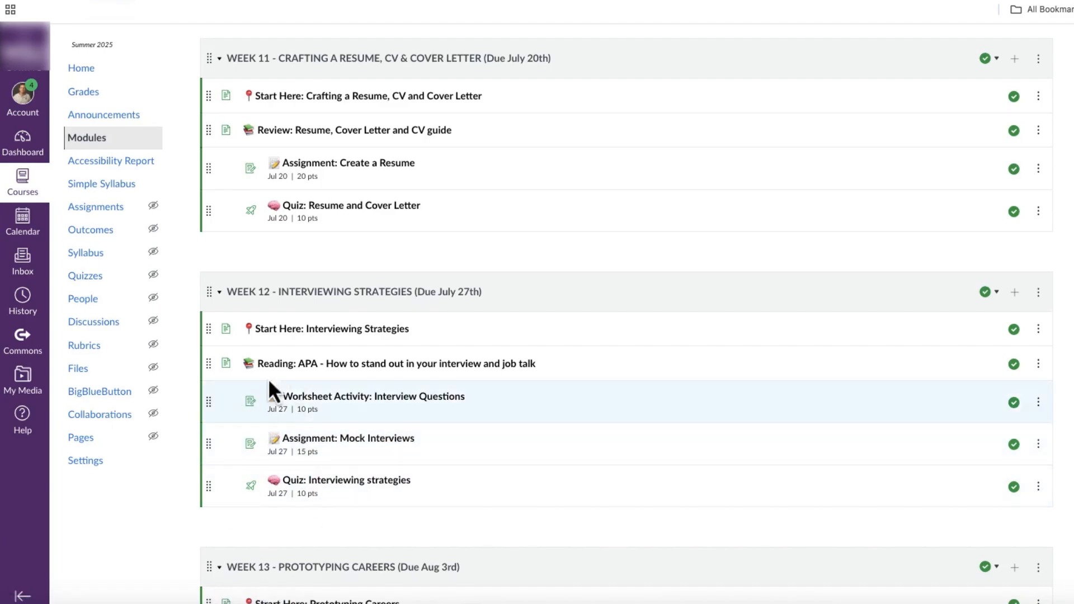
{"action": "scroll", "coordinate": [325, 464], "scroll_direction": "down", "scroll_amount": 15}
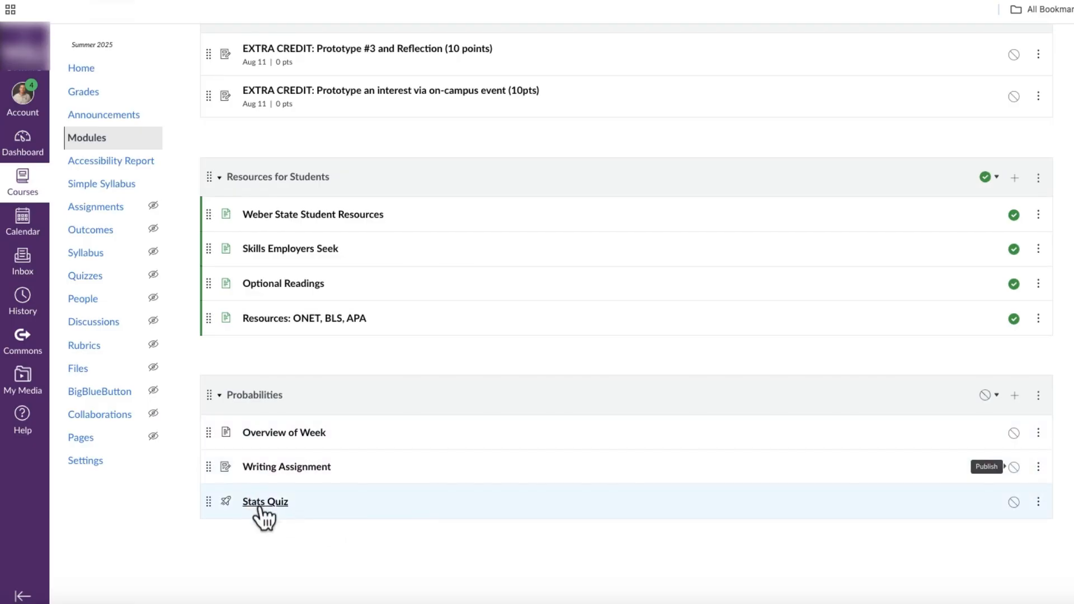
{"action": "left_click", "coordinate": [1039, 467]}
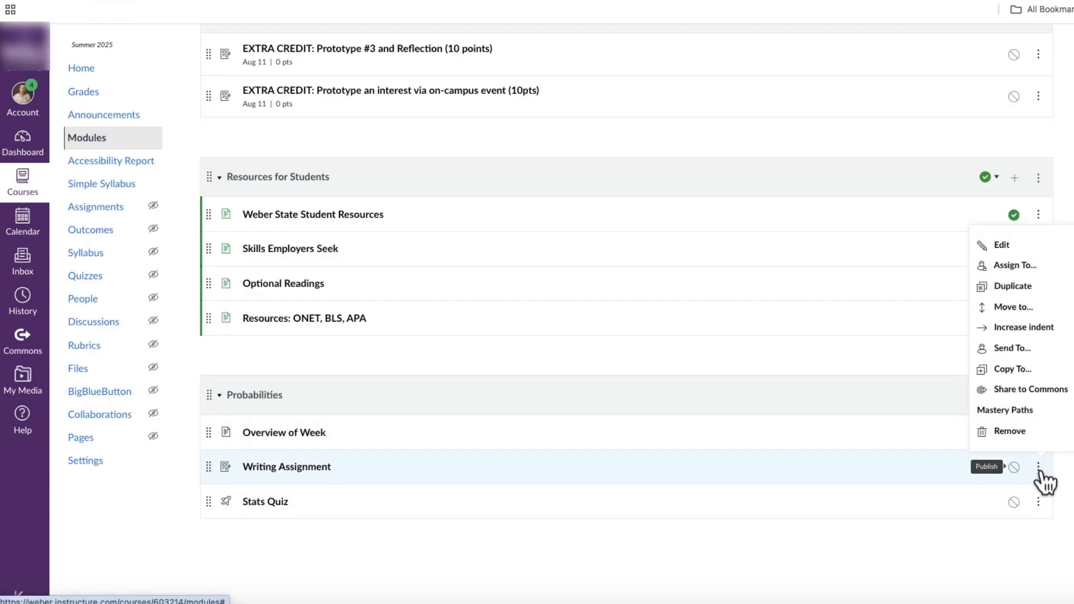
{"action": "left_click", "coordinate": [1026, 326]}
{"action": "left_click", "coordinate": [1039, 502]}
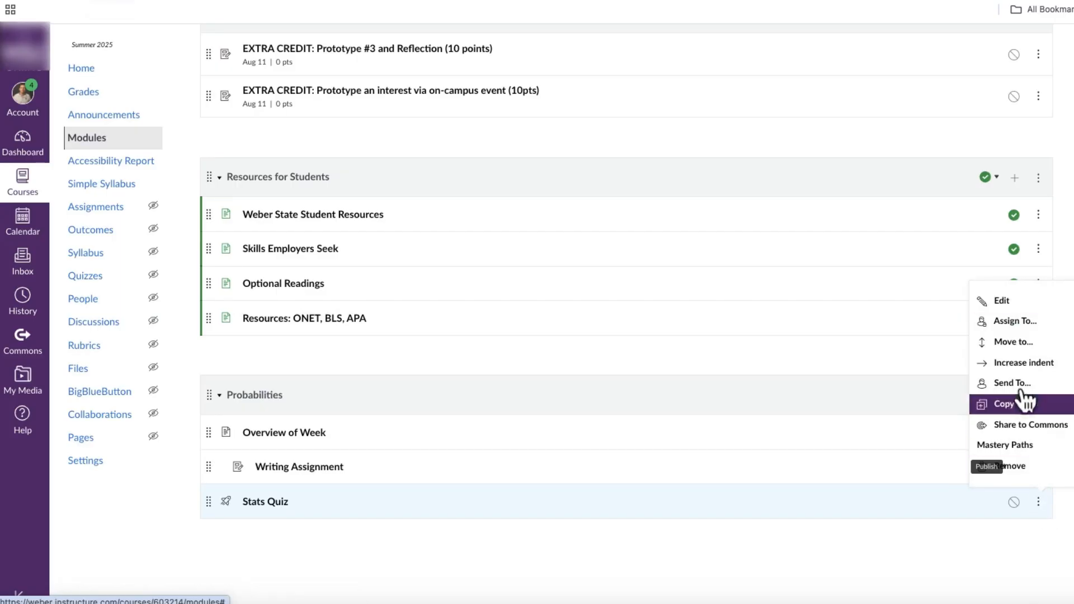
{"action": "left_click", "coordinate": [1018, 370]}
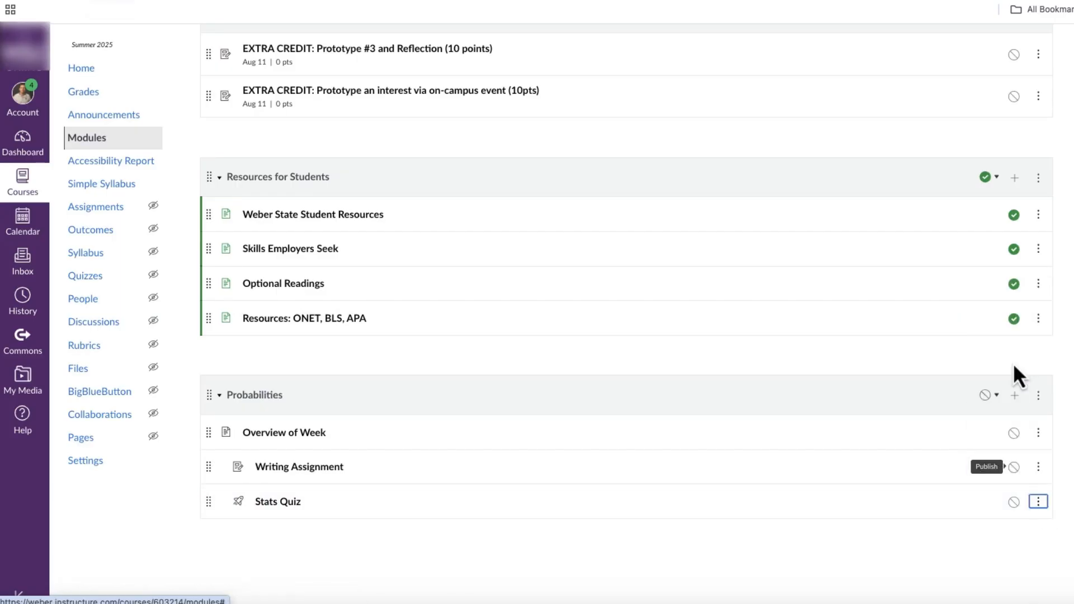
Step: Increase the indent of the Writing Assignment and the Stats Quiz by a second level beneath the Overview of Week page
{"action": "left_click", "coordinate": [1038, 468]}
{"action": "left_click", "coordinate": [1039, 330]}
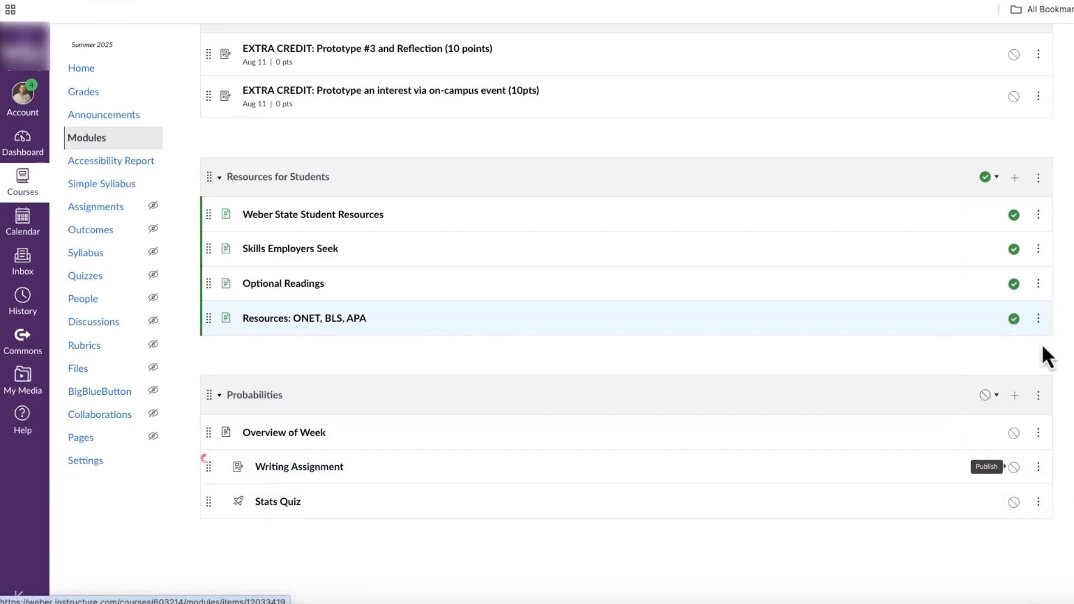
{"action": "left_click", "coordinate": [1039, 502]}
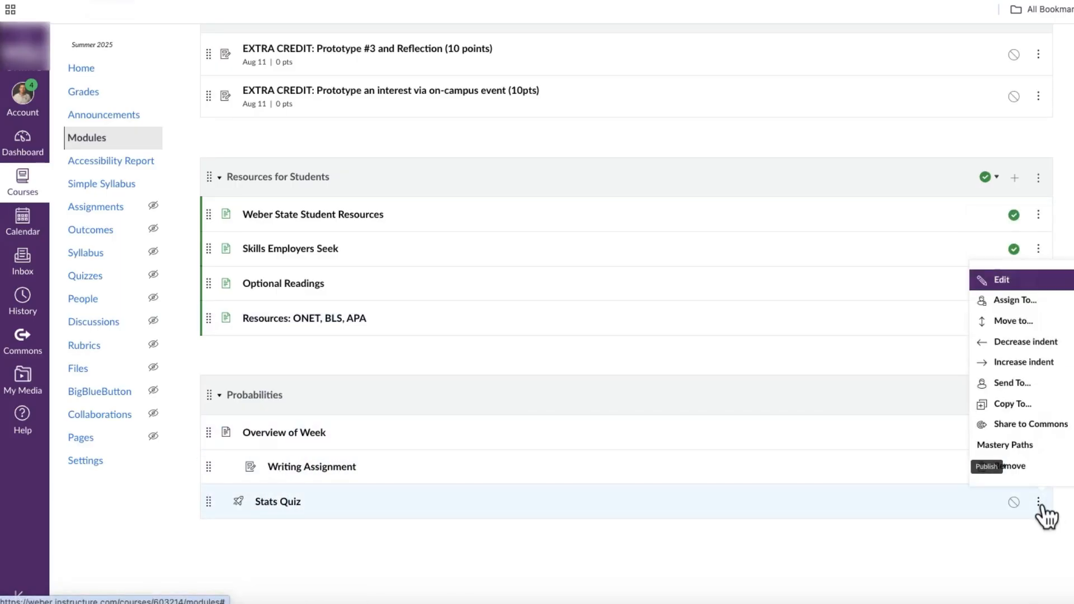
{"action": "left_click", "coordinate": [1040, 363]}
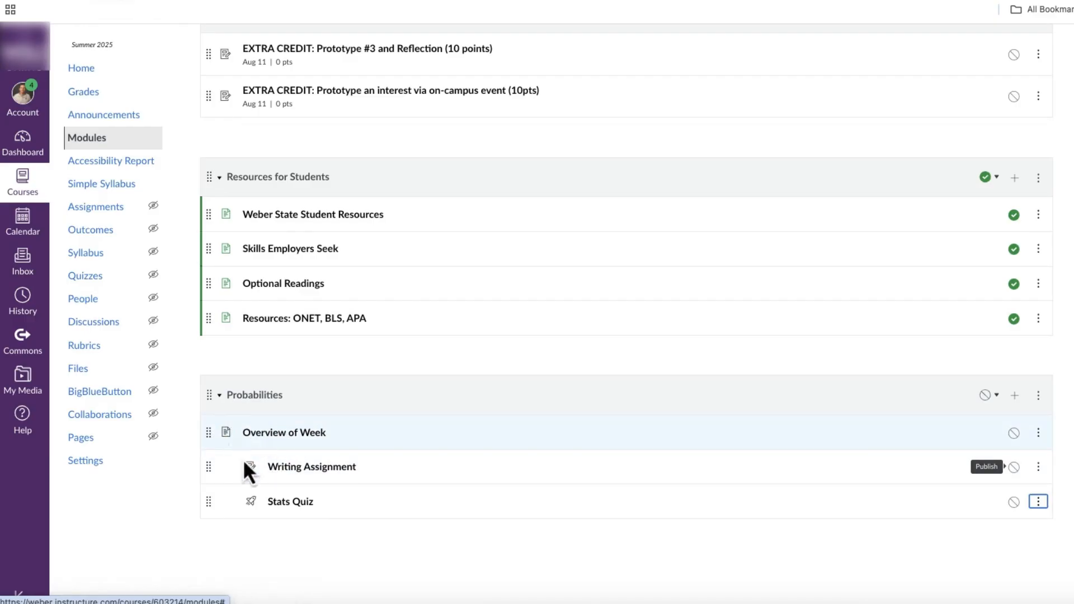